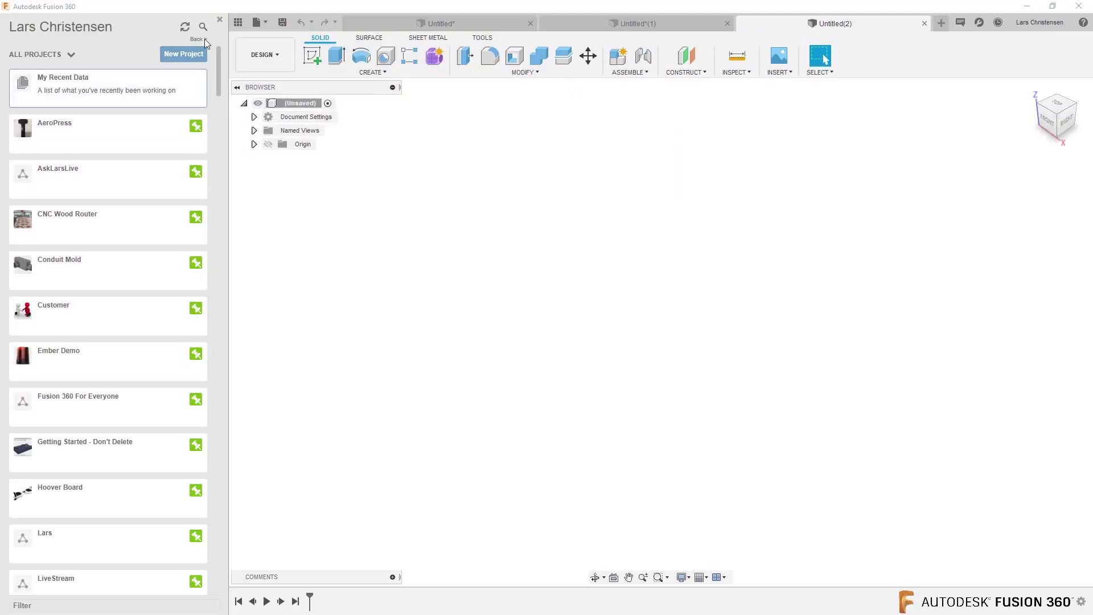
- Hide the Data Panel so the blank Untitled(2) design fills the window
{"action": "left_click", "coordinate": [220, 19]}
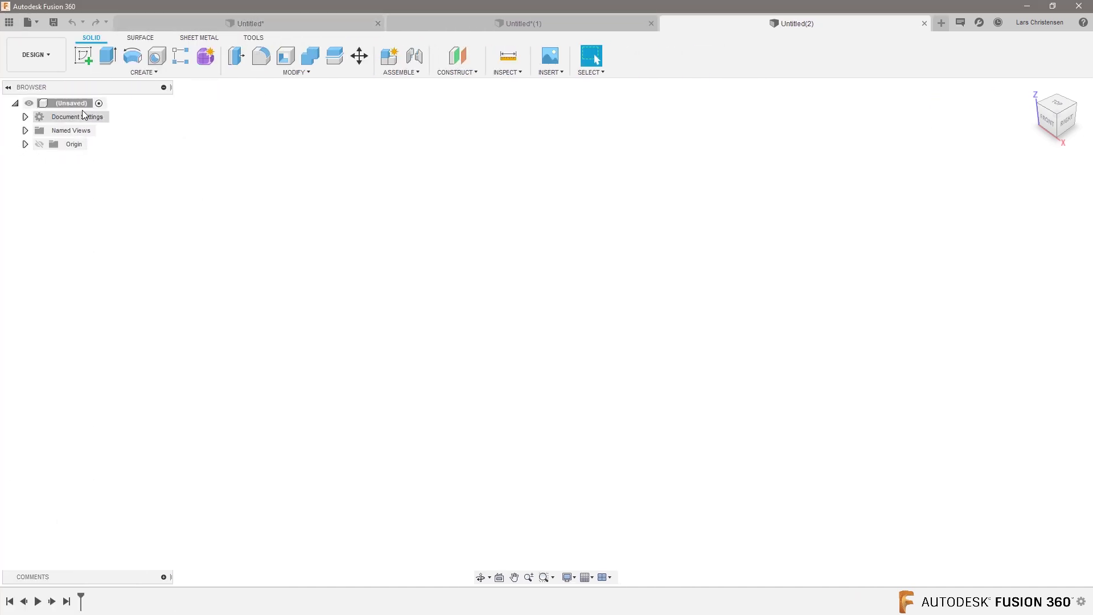
- On the XY plane, draw a closed six-corner L outline starting and ending at the origin
{"action": "left_click", "coordinate": [84, 57]}
{"action": "left_click", "coordinate": [606, 325]}
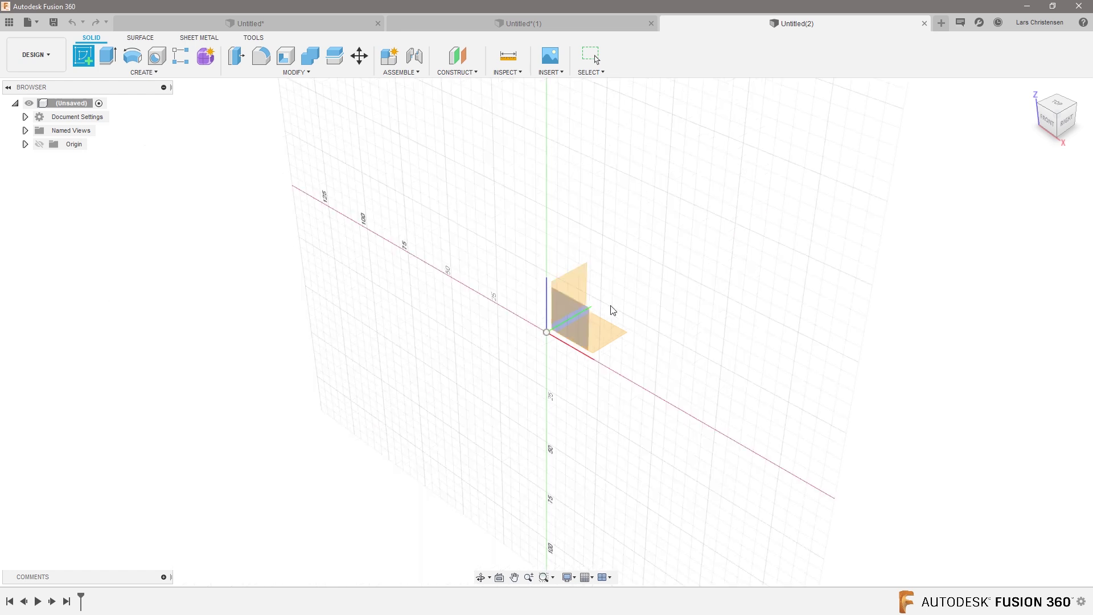
{"action": "left_click", "coordinate": [85, 63]}
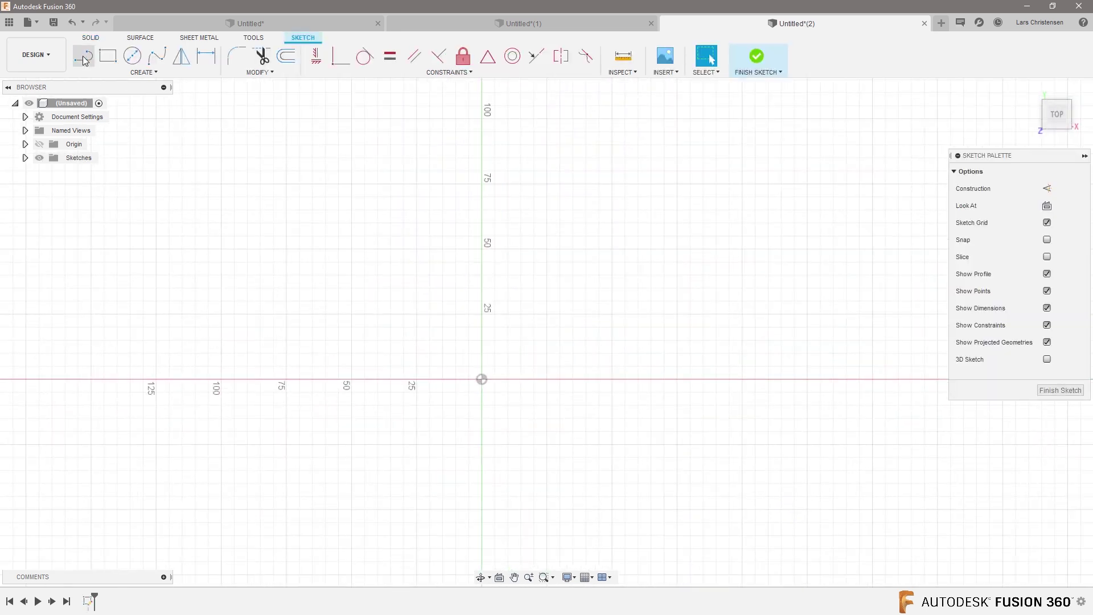
{"action": "left_click", "coordinate": [481, 379]}
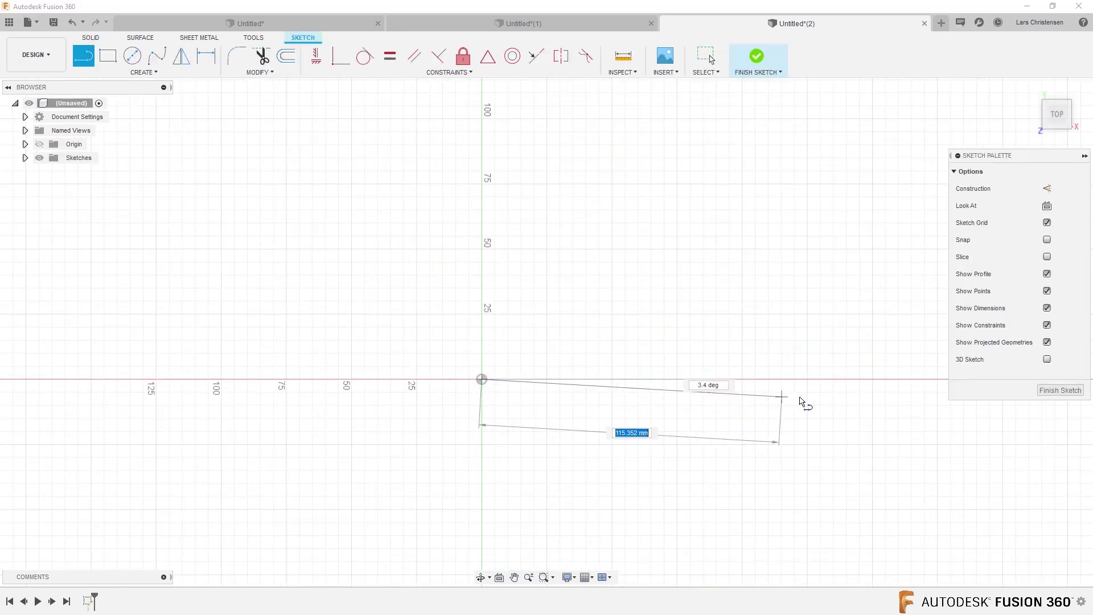
{"action": "left_click", "coordinate": [750, 379]}
{"action": "left_click", "coordinate": [751, 301]}
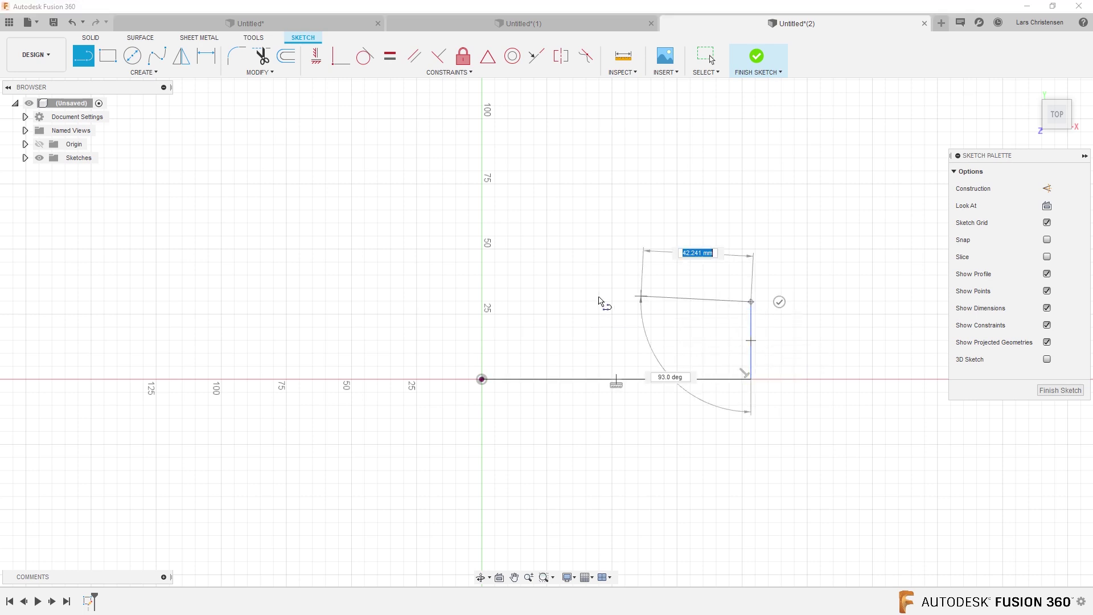
{"action": "left_click", "coordinate": [549, 302]}
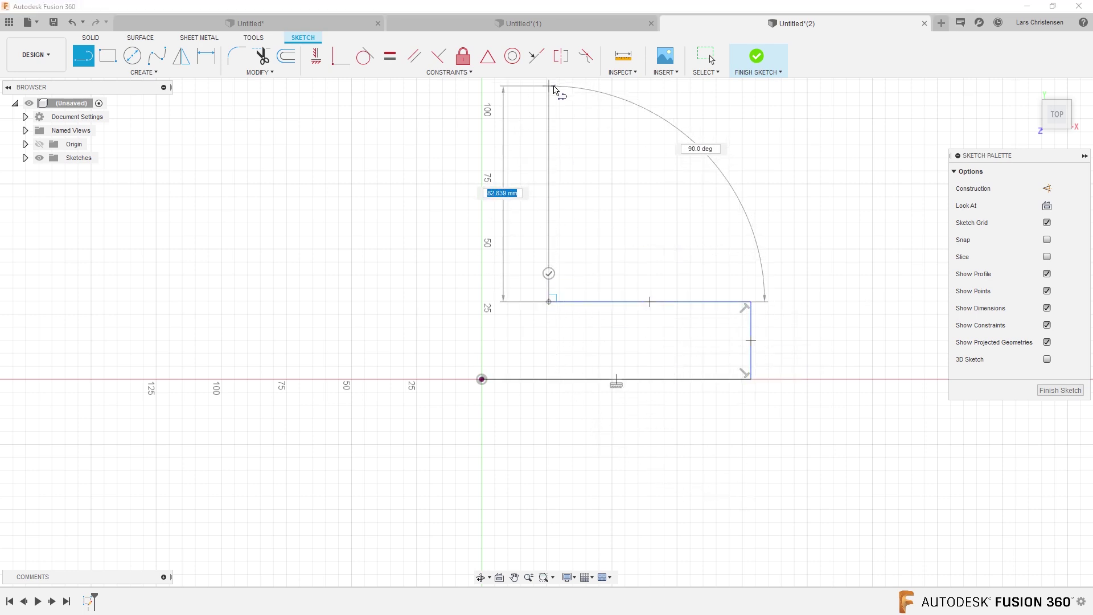
{"action": "left_click", "coordinate": [548, 86]}
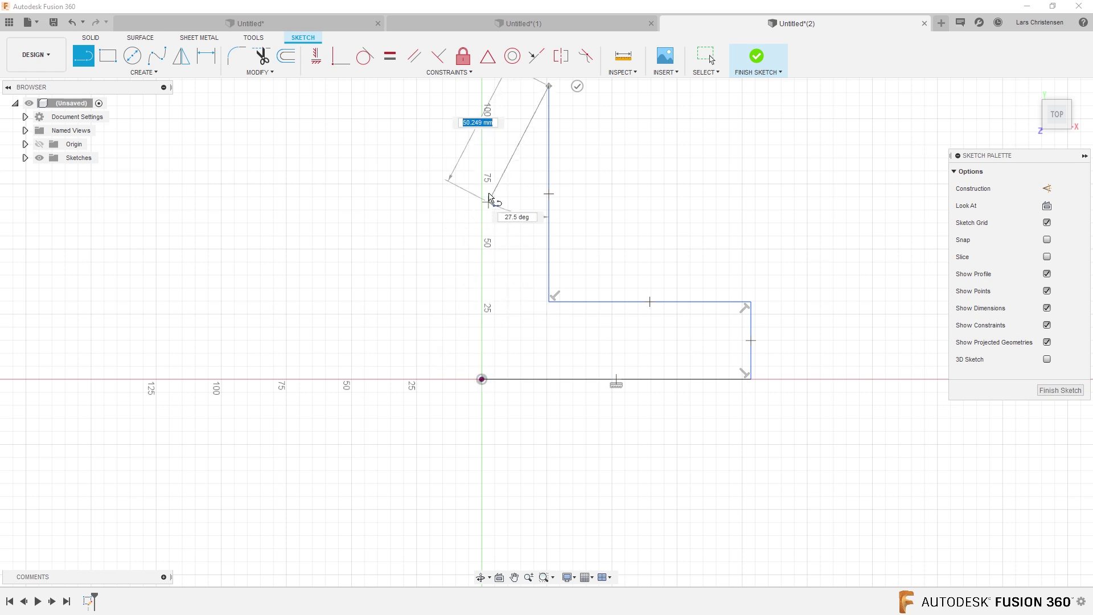
{"action": "left_click", "coordinate": [481, 86]}
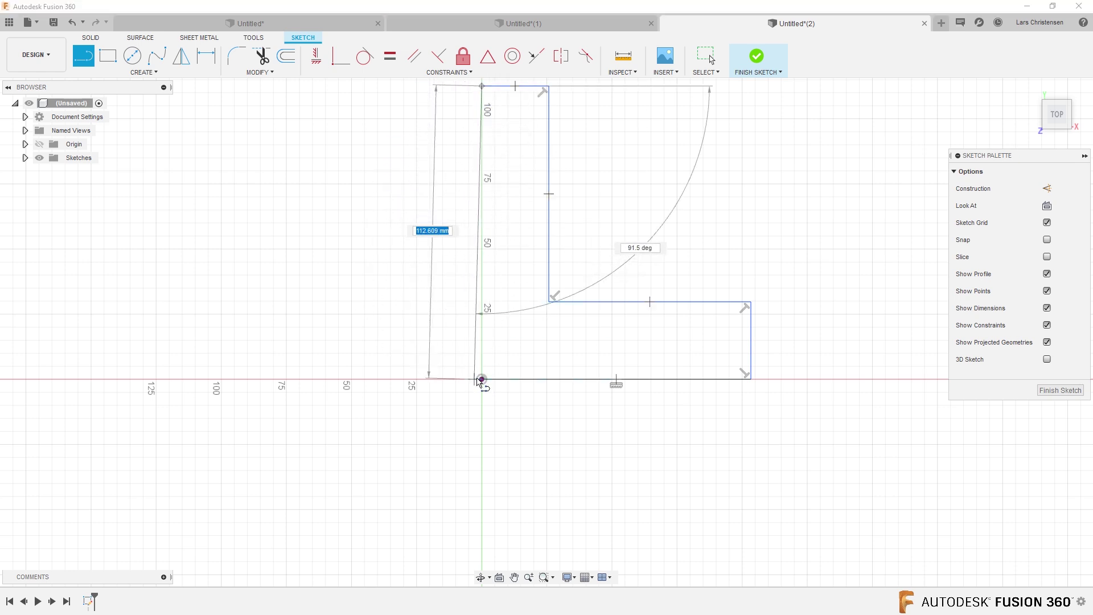
{"action": "left_click", "coordinate": [481, 379]}
{"action": "scroll", "coordinate": [220, 439], "scroll_direction": "down", "scroll_amount": 3}
{"action": "scroll", "coordinate": [285, 416], "scroll_direction": "up", "scroll_amount": 3}
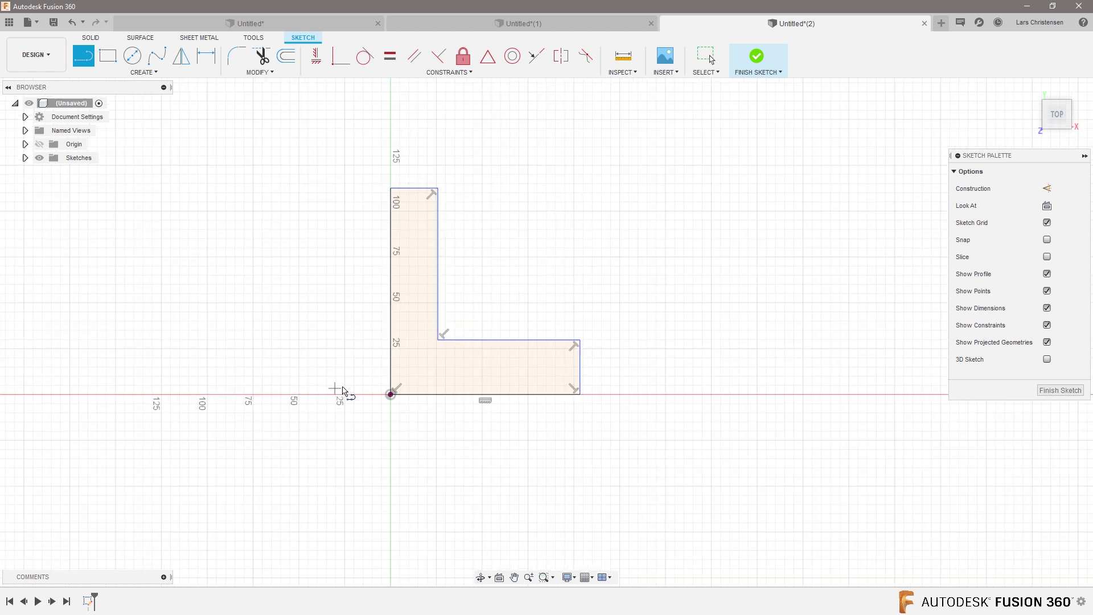
- Extrude the L profile upward into a thick solid body and orbit to view it
{"action": "key", "text": "e"}
{"action": "left_click", "coordinate": [389, 384]}
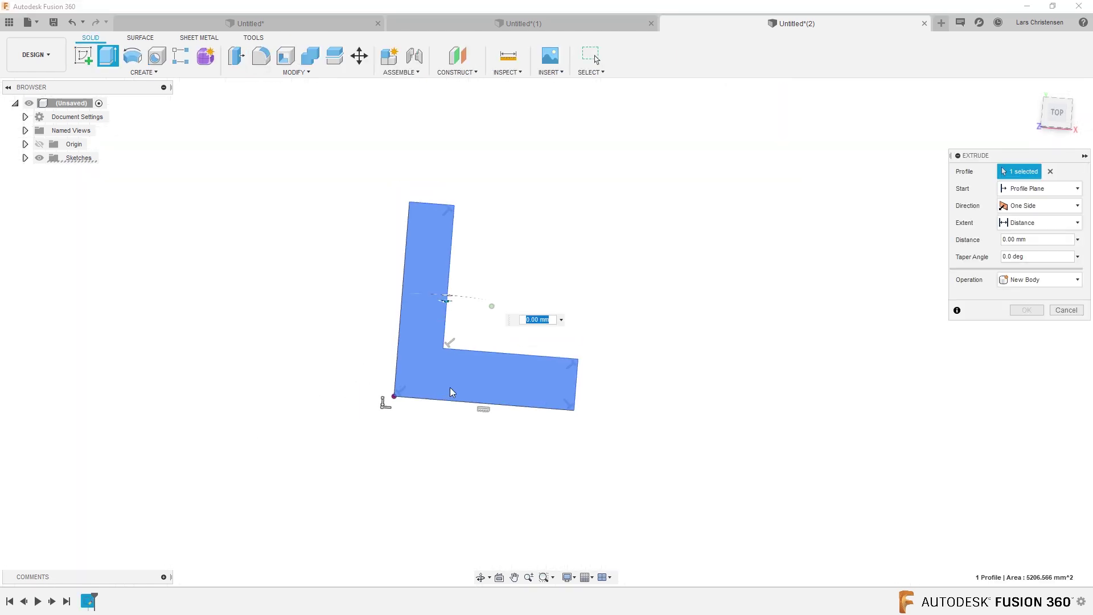
{"action": "left_click_drag", "start_coordinate": [438, 366], "coordinate": [435, 337]}
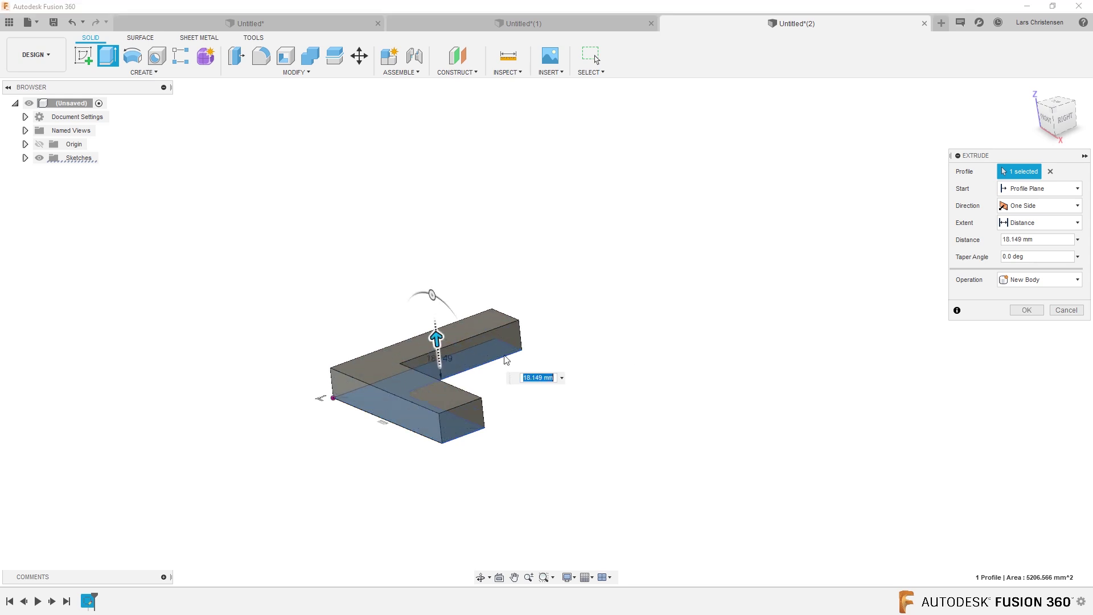
{"action": "left_click", "coordinate": [1026, 310]}
{"action": "middle_click_drag", "start_coordinate": [258, 291], "coordinate": [432, 478], "text": "shift"}
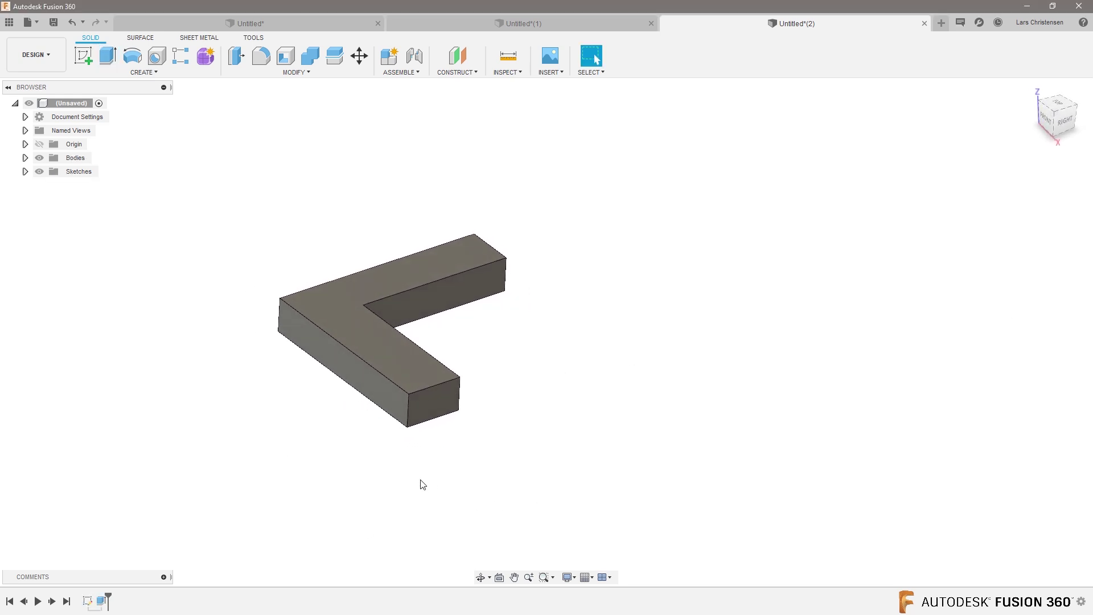
{"action": "scroll", "coordinate": [423, 484], "scroll_direction": "up", "scroll_amount": 3}
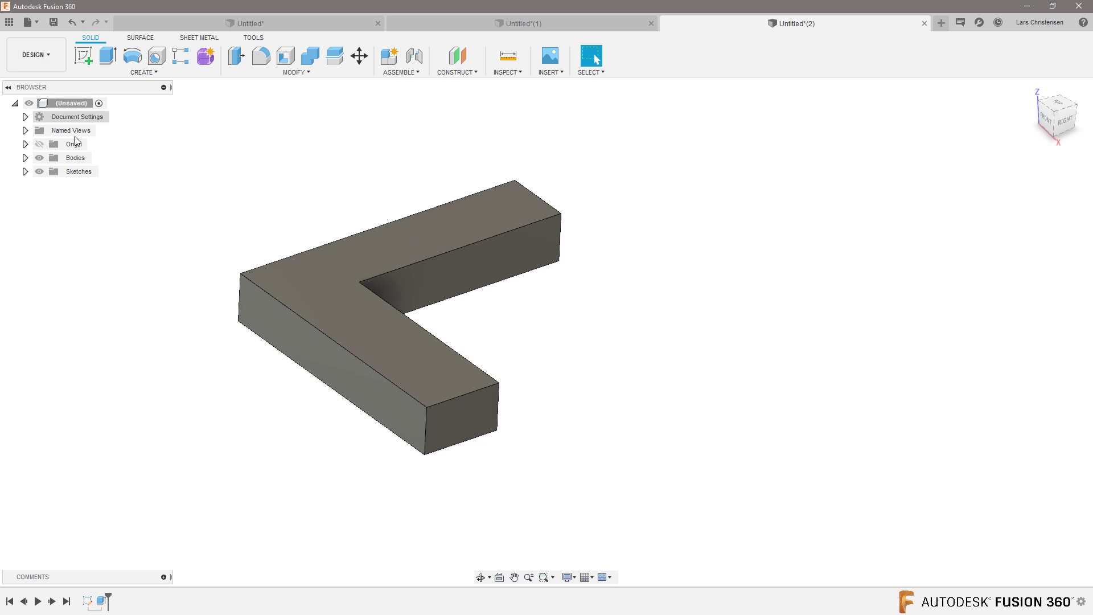
- Switch to the Manufacture workspace and create a new setup with its default stock box
{"action": "left_click", "coordinate": [29, 57]}
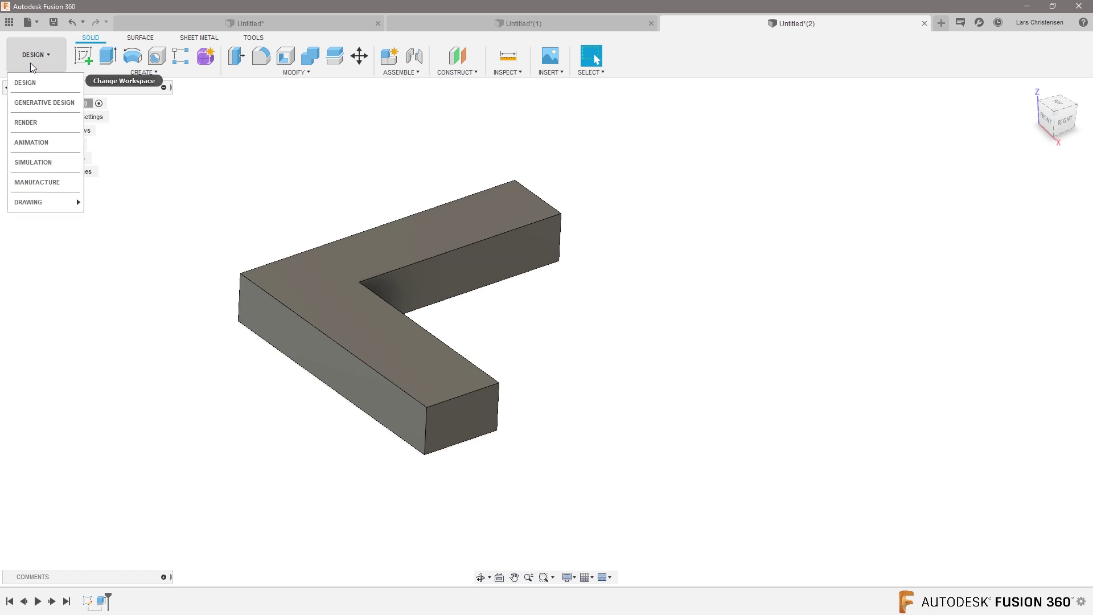
{"action": "left_click", "coordinate": [45, 181]}
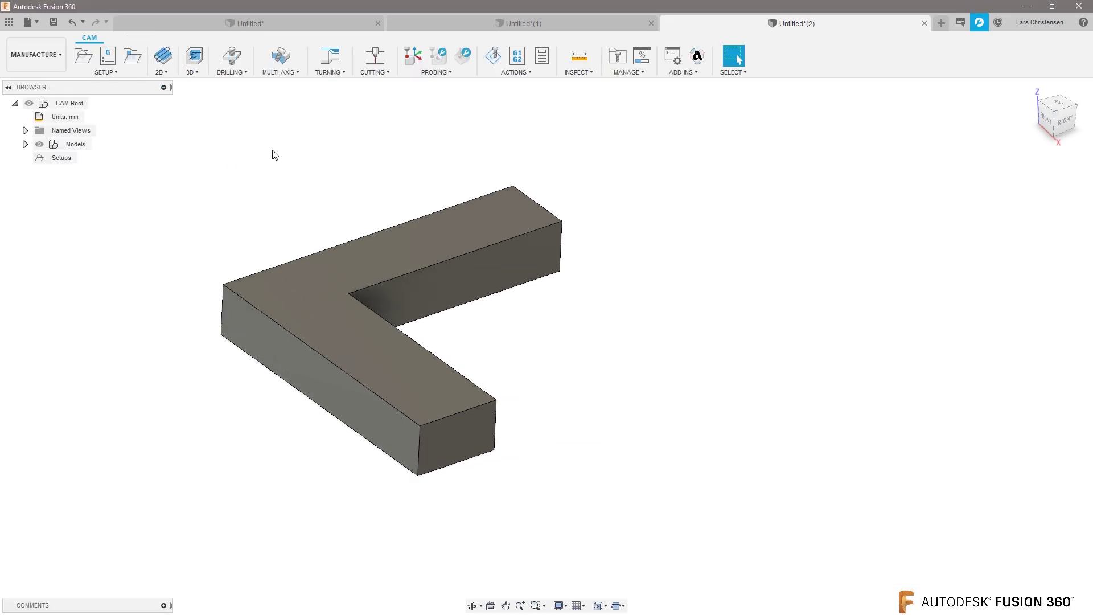
{"action": "left_click", "coordinate": [83, 55]}
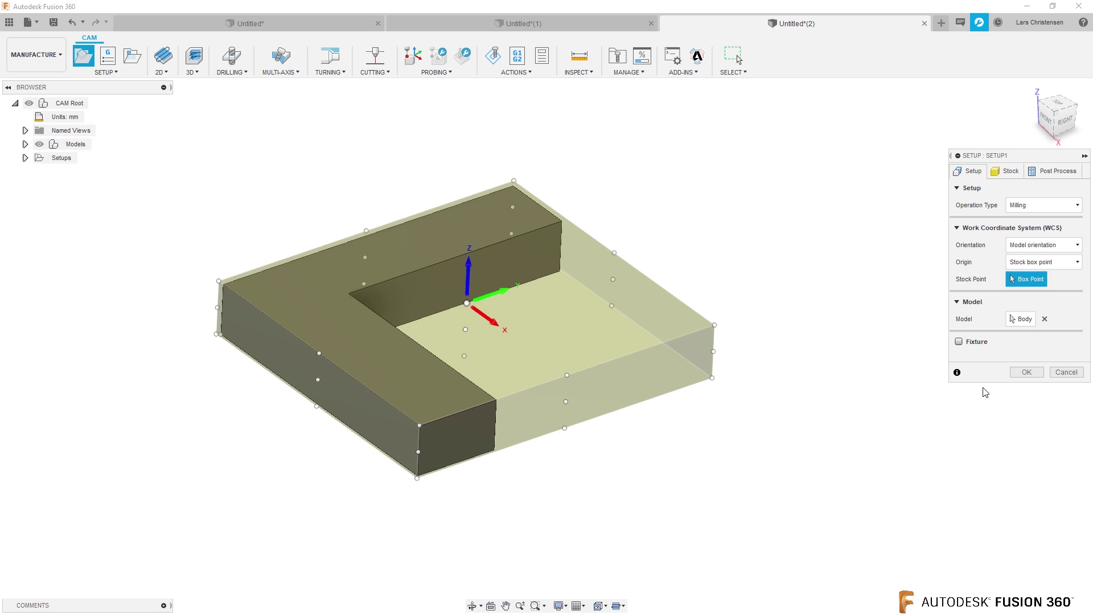
{"action": "left_click", "coordinate": [1026, 371]}
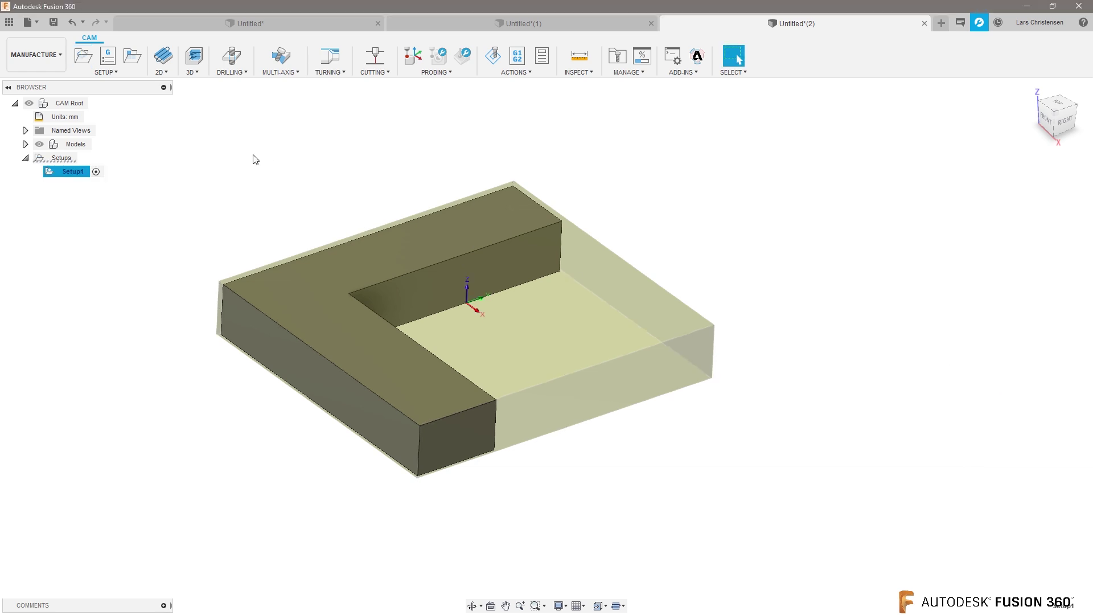
- Add a 2D Contour using the Tutorial - Metric Ø16 mm flat mill along the L's bottom outline
{"action": "left_click", "coordinate": [161, 76]}
{"action": "left_click", "coordinate": [203, 124]}
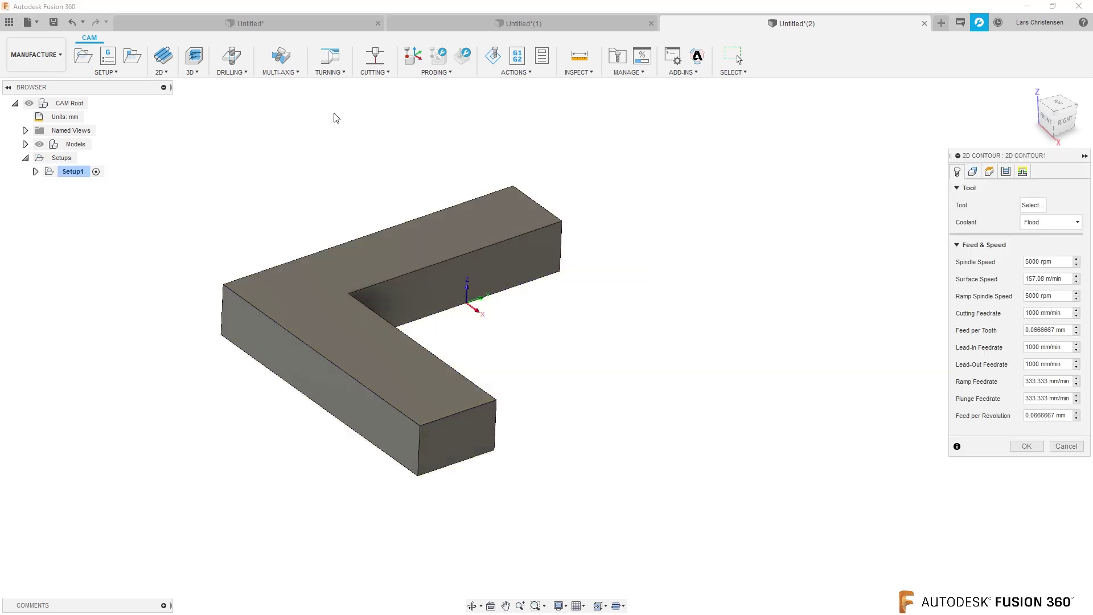
{"action": "left_click", "coordinate": [1032, 205]}
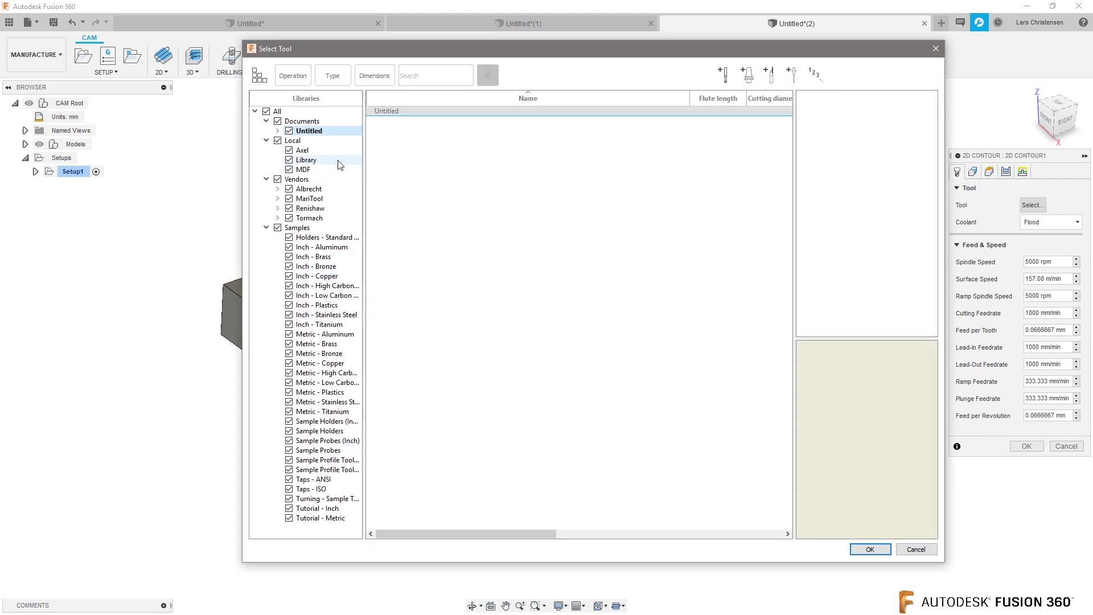
{"action": "left_click", "coordinate": [319, 517]}
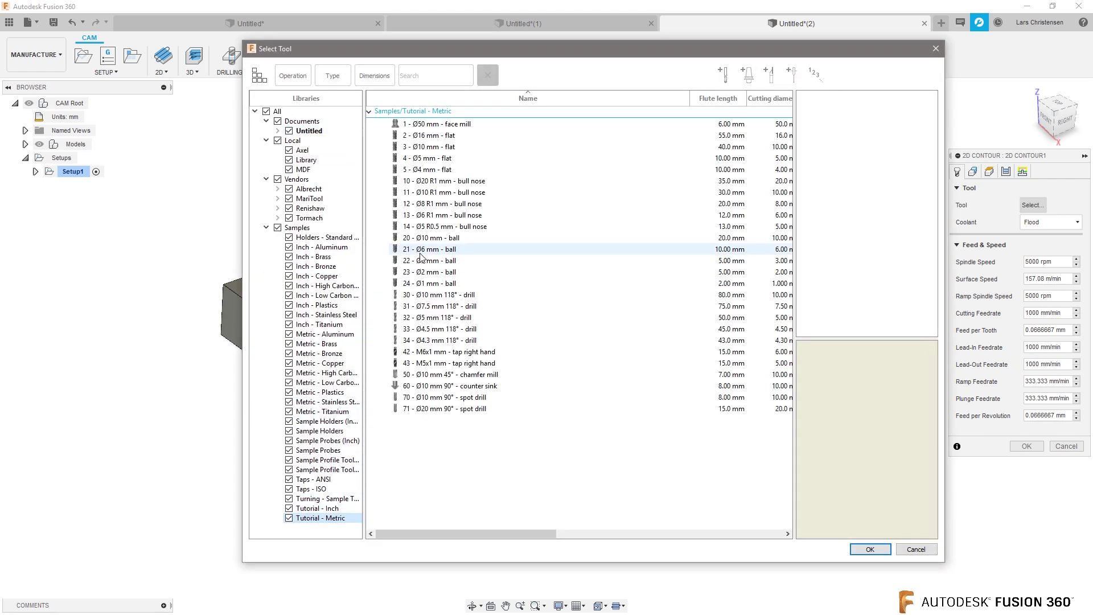
{"action": "double_click", "coordinate": [450, 136]}
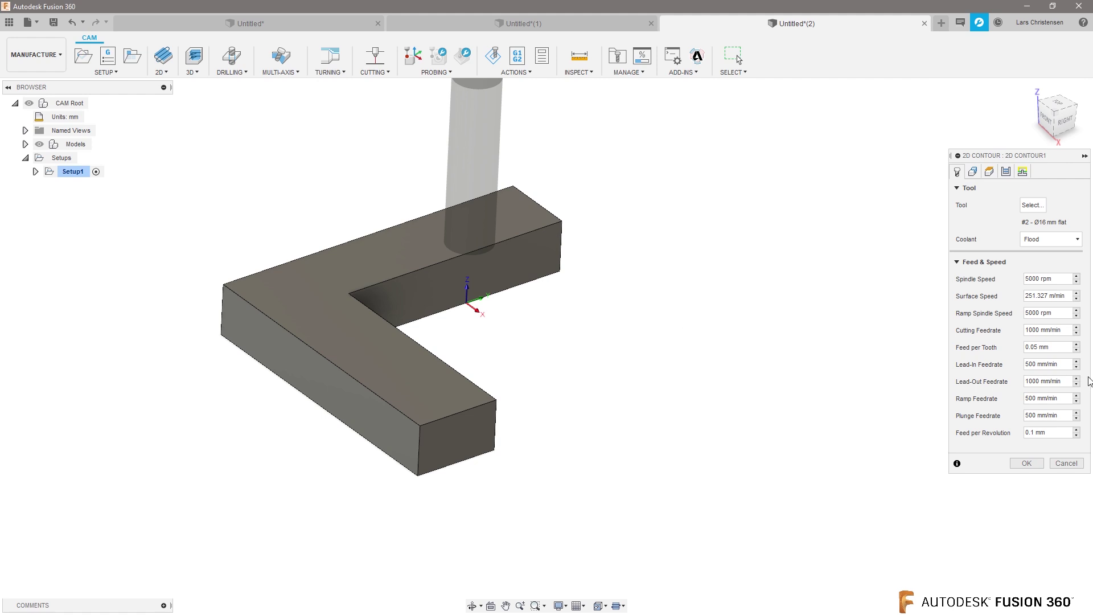
{"action": "left_click", "coordinate": [972, 171]}
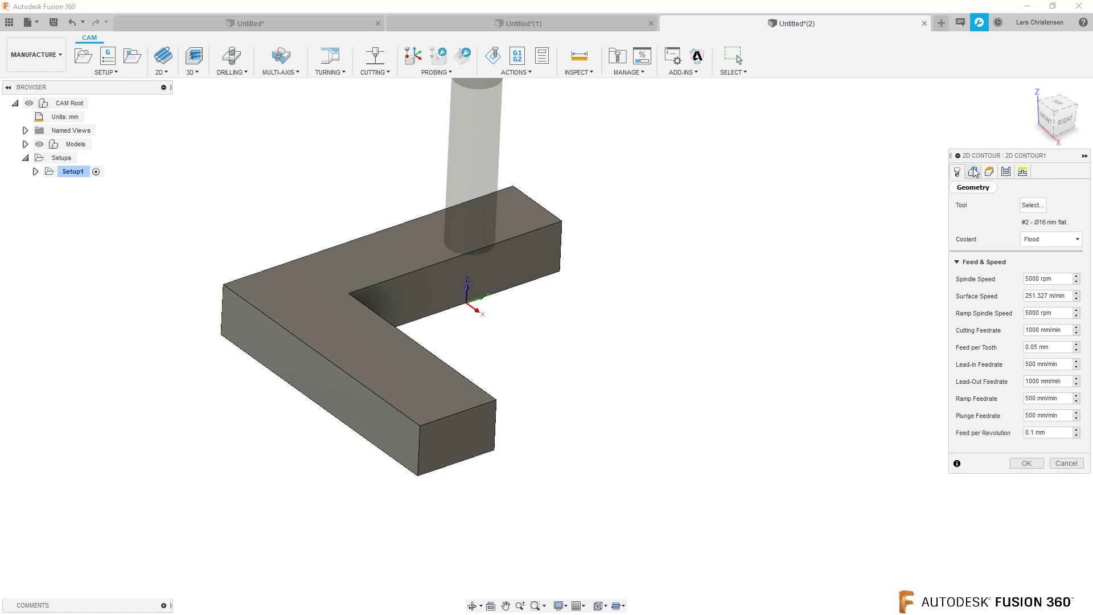
{"action": "left_click", "coordinate": [389, 459]}
{"action": "left_click", "coordinate": [1027, 384]}
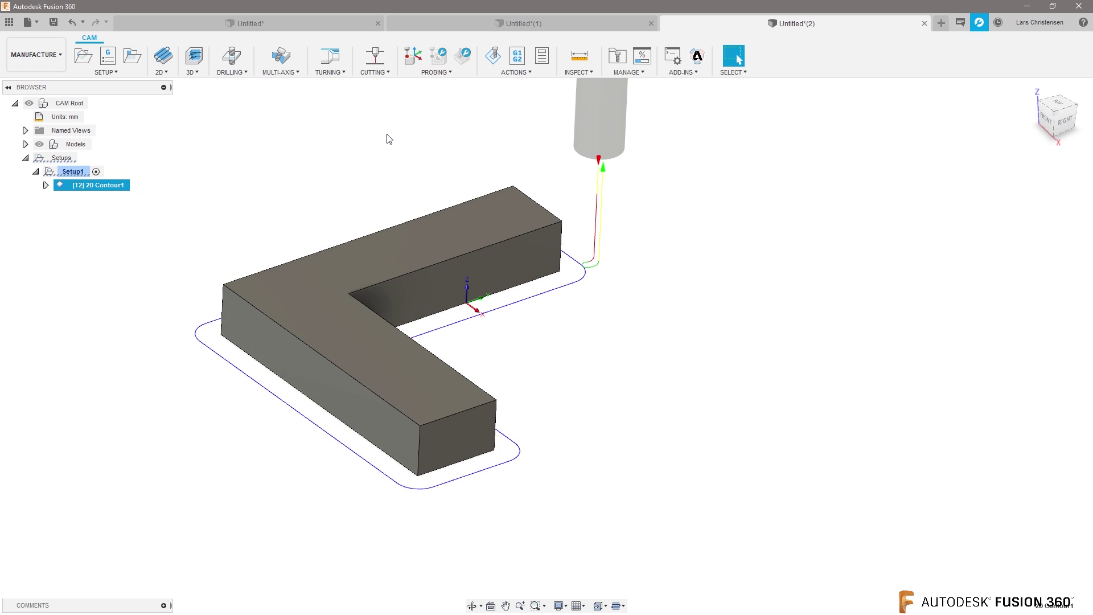
- Simulate the 2D contour with stock shown, play it through, then close the simulation
{"action": "left_click", "coordinate": [493, 55]}
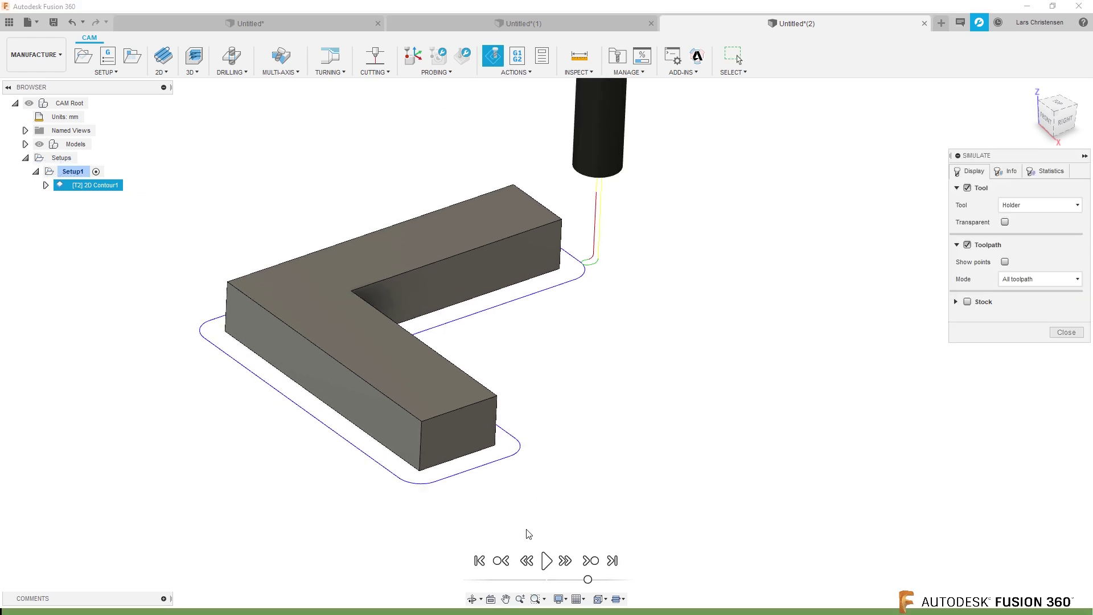
{"action": "left_click", "coordinate": [967, 302]}
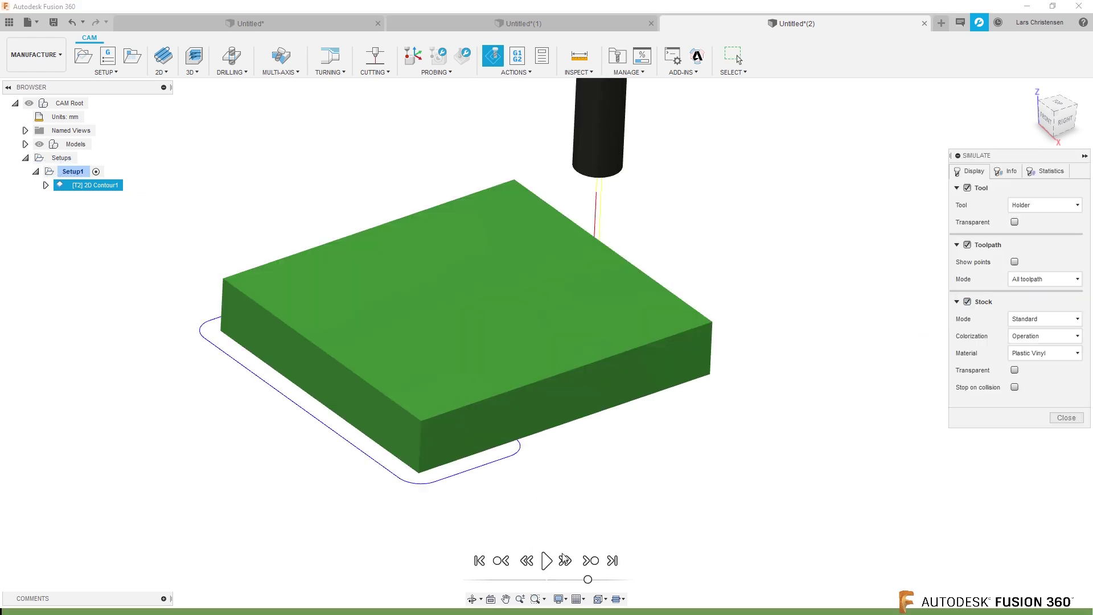
{"action": "left_click", "coordinate": [546, 560]}
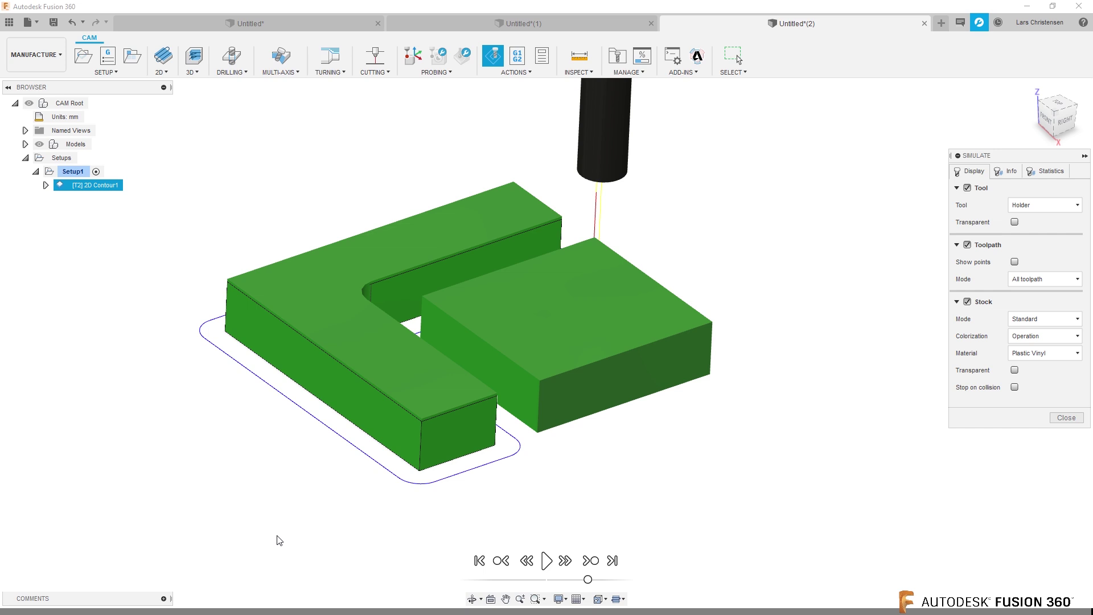
{"action": "left_click", "coordinate": [1065, 417]}
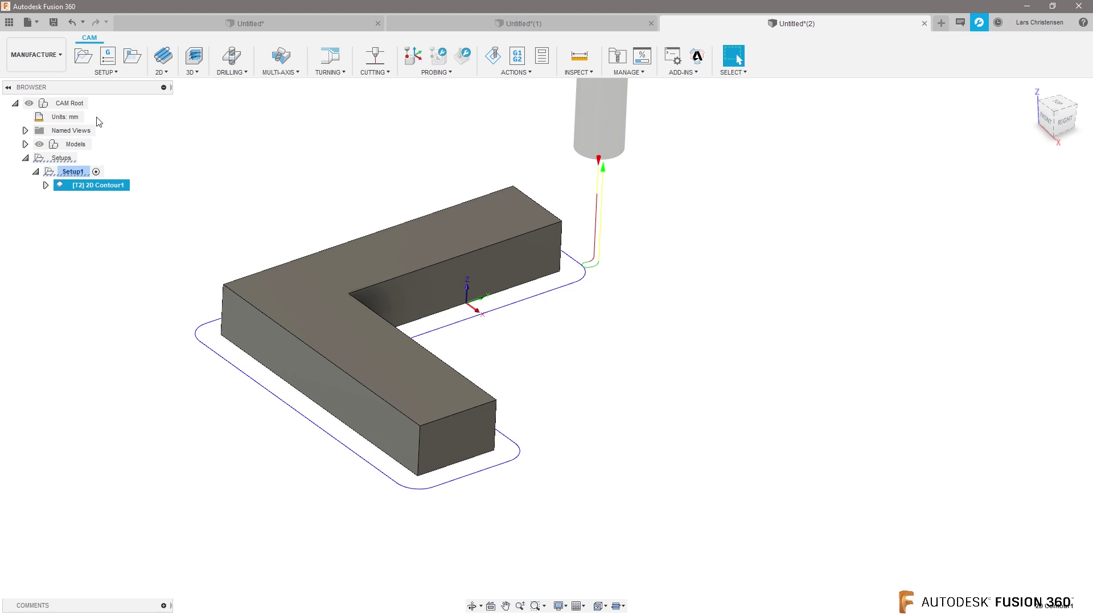
- Back in the Design workspace, copy and paste Body1 in place as a duplicate body
{"action": "left_click", "coordinate": [35, 55]}
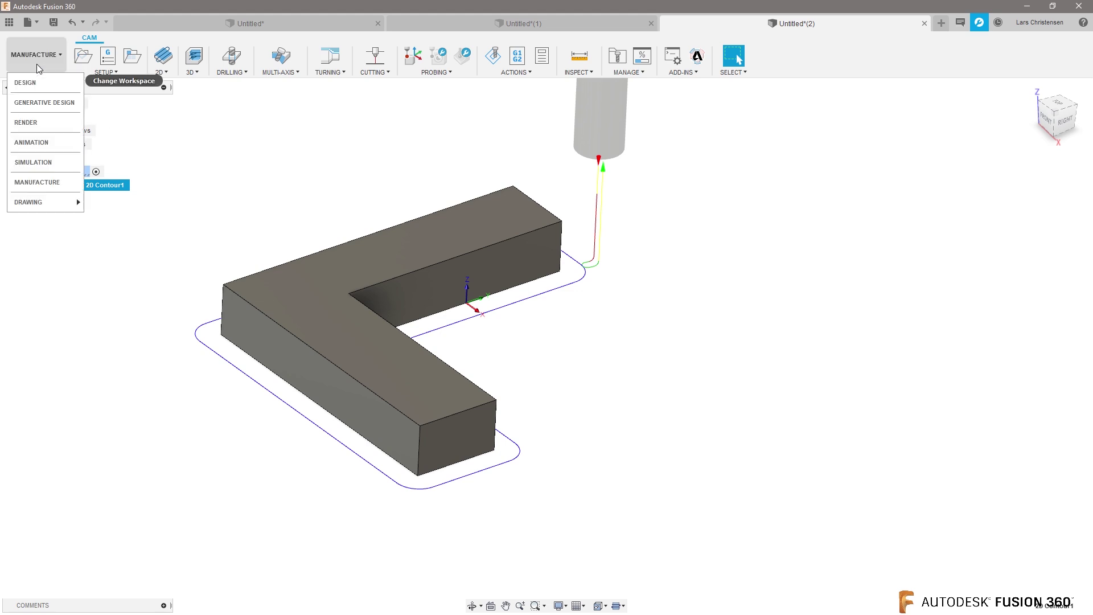
{"action": "left_click", "coordinate": [25, 83]}
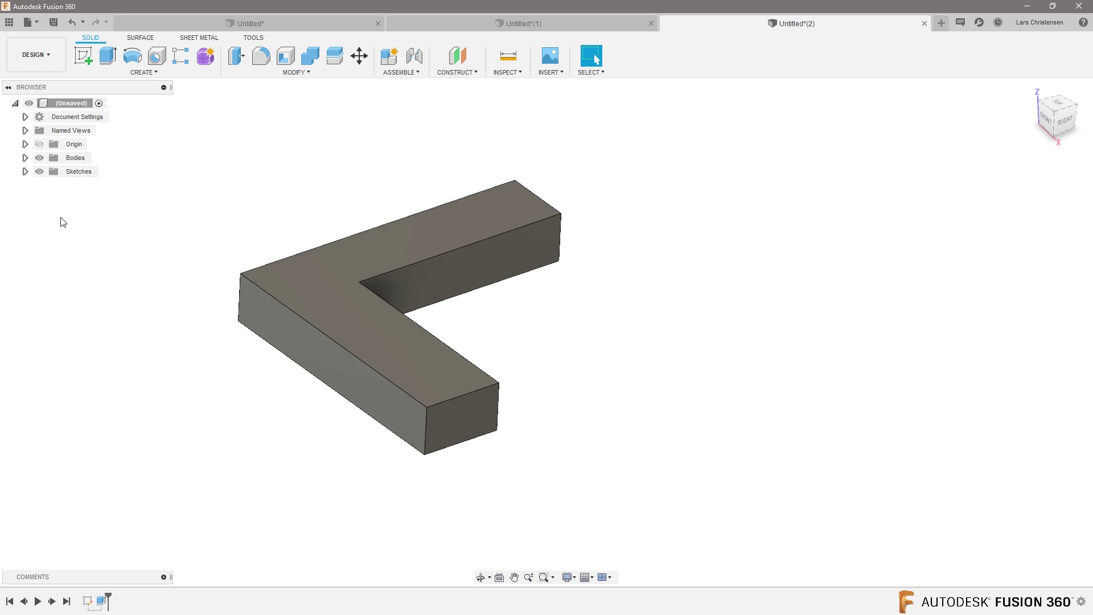
{"action": "left_click", "coordinate": [25, 158]}
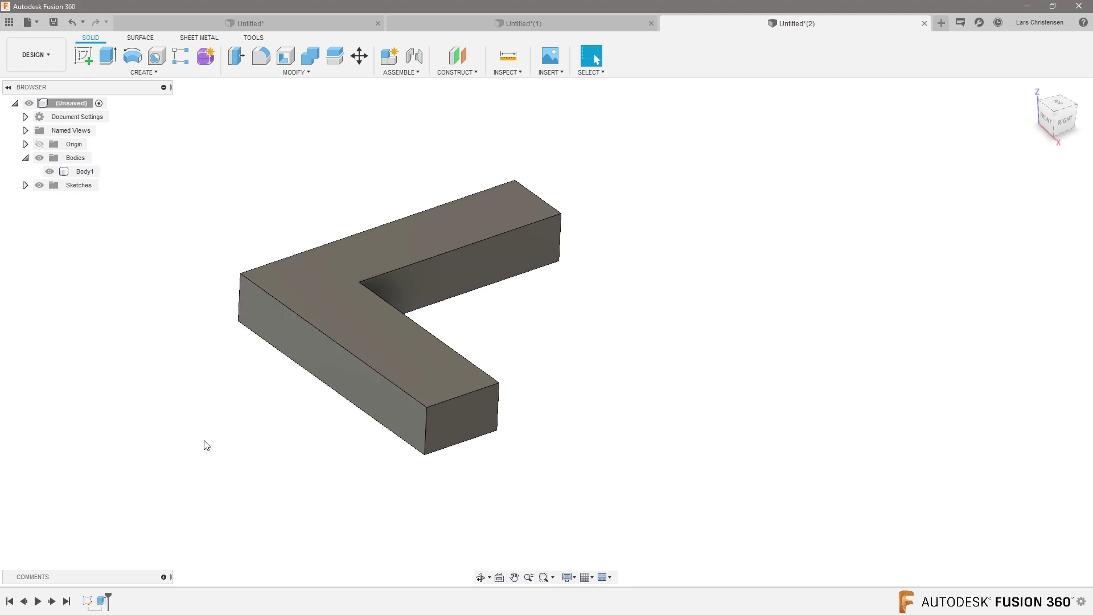
{"action": "left_click", "coordinate": [73, 172]}
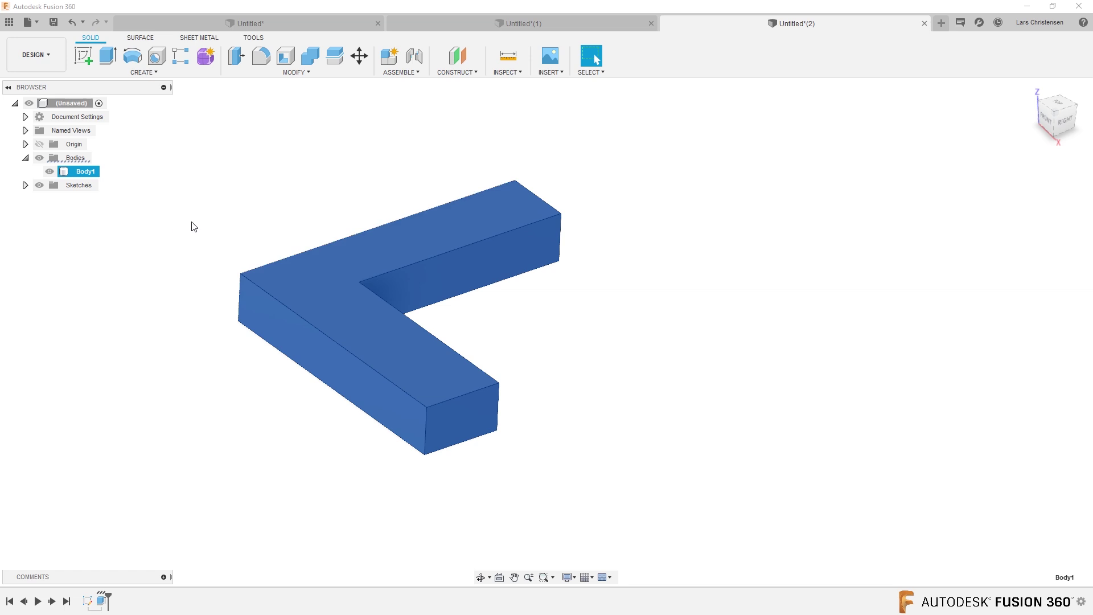
{"action": "key", "text": "ctrl+c"}
{"action": "key", "text": "ctrl+v"}
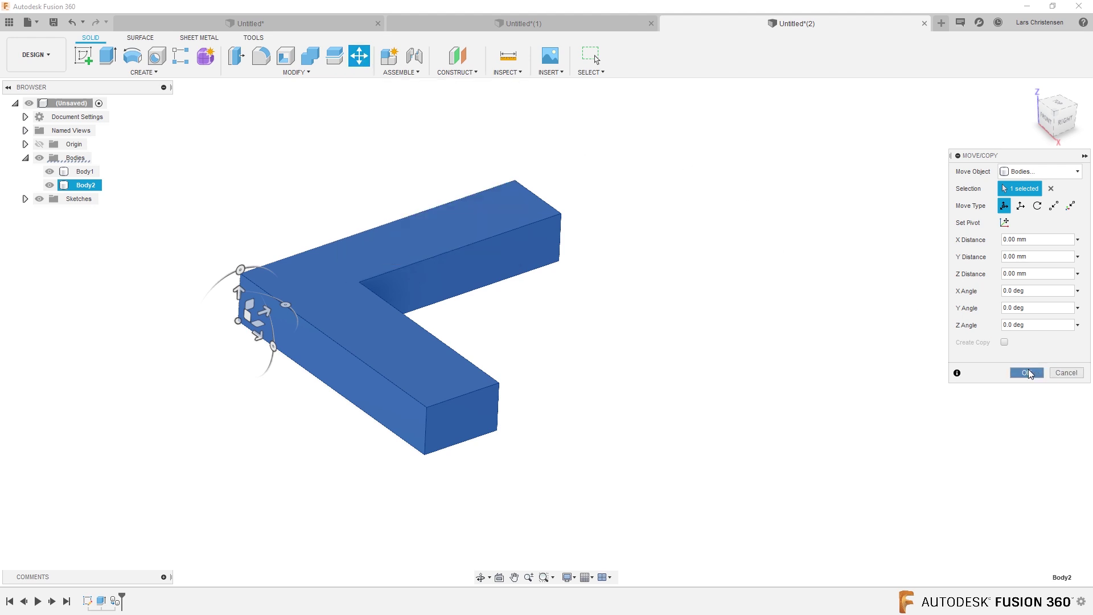
{"action": "left_click", "coordinate": [1028, 373]}
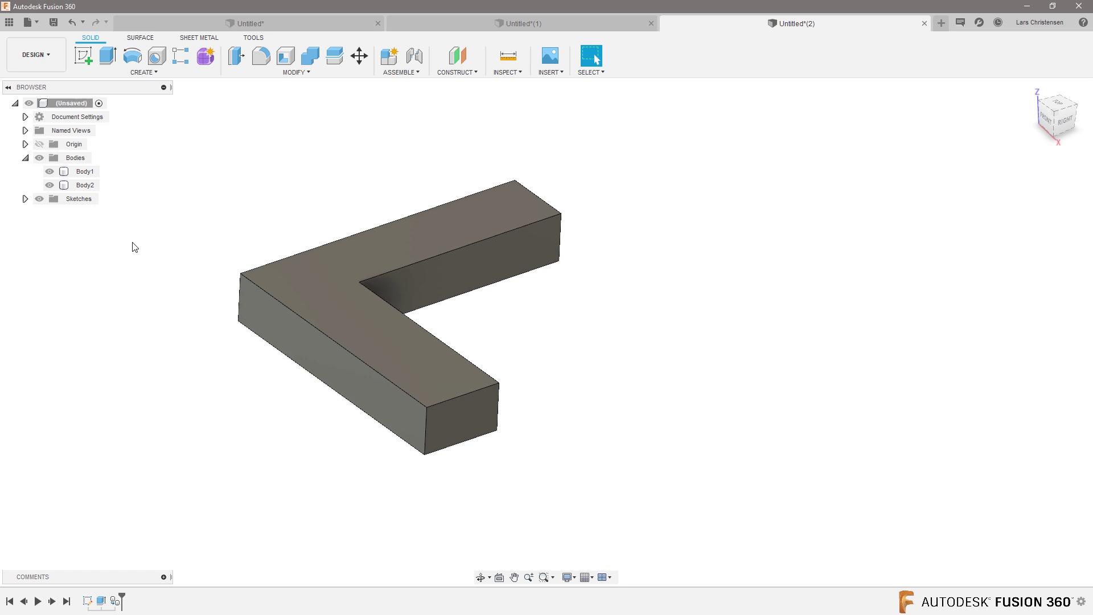
- Rename the duplicated Body2 to 'Stock'
{"action": "left_click", "coordinate": [85, 186]}
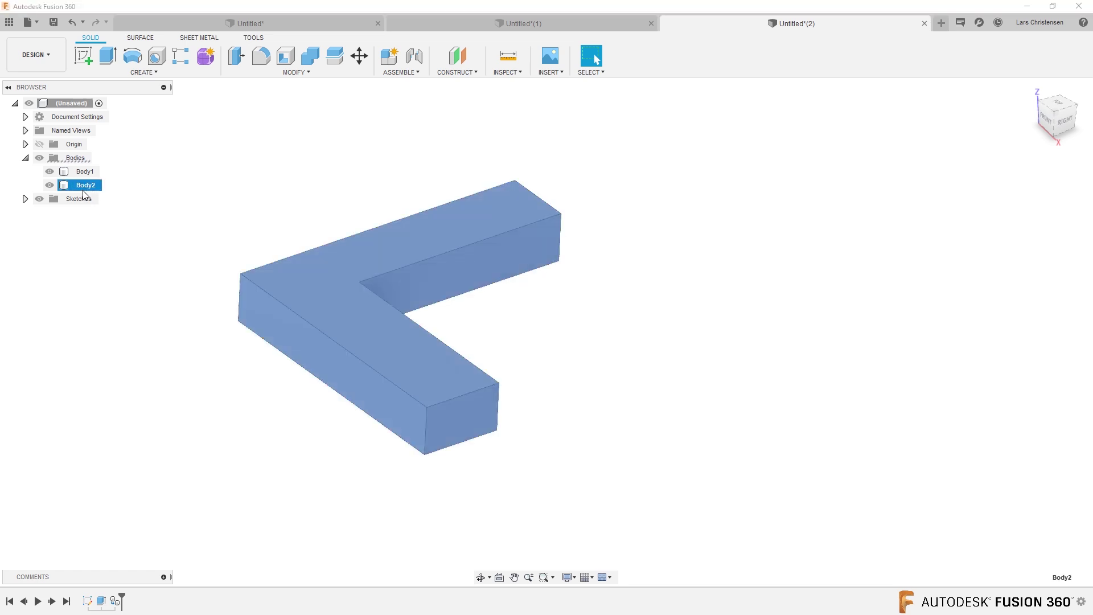
{"action": "double_click", "coordinate": [82, 187]}
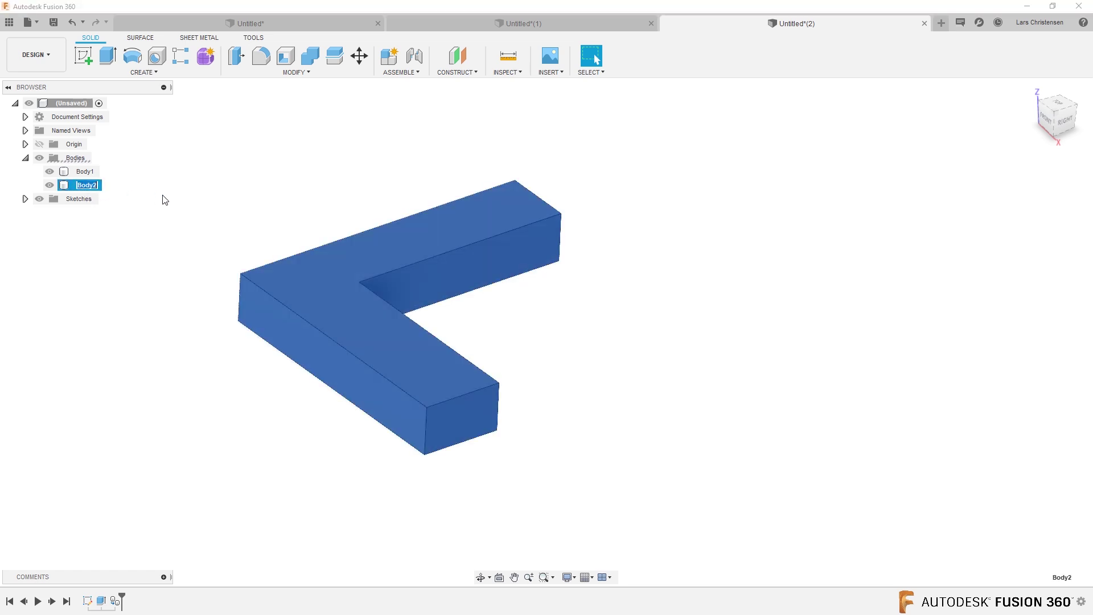
{"action": "type", "text": "Stock"}
{"action": "key", "text": "Return"}
{"action": "left_click", "coordinate": [194, 183]}
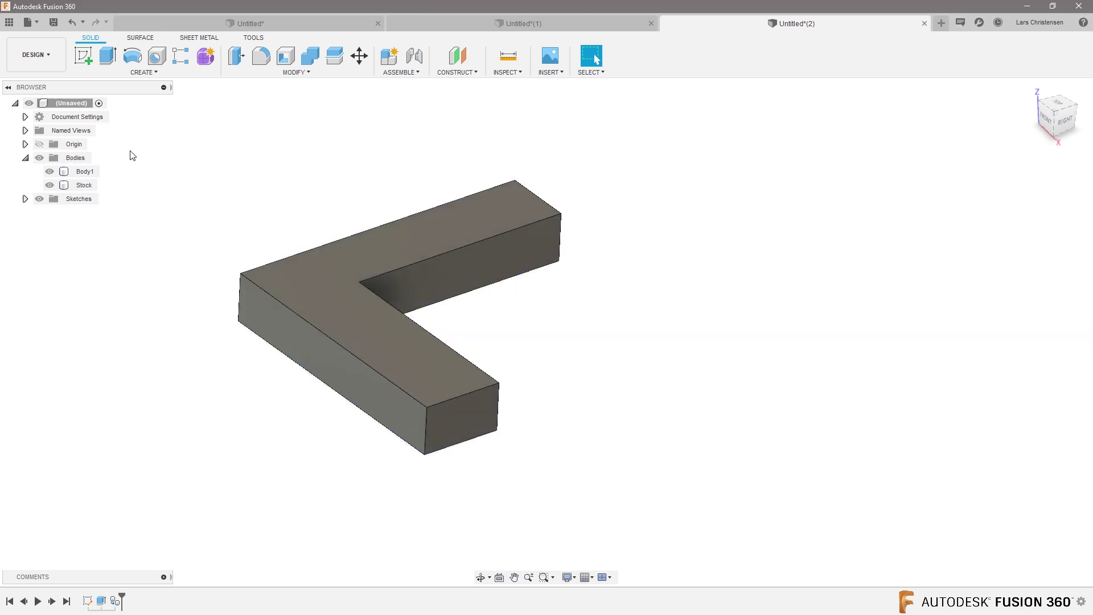
{"action": "left_click", "coordinate": [50, 55]}
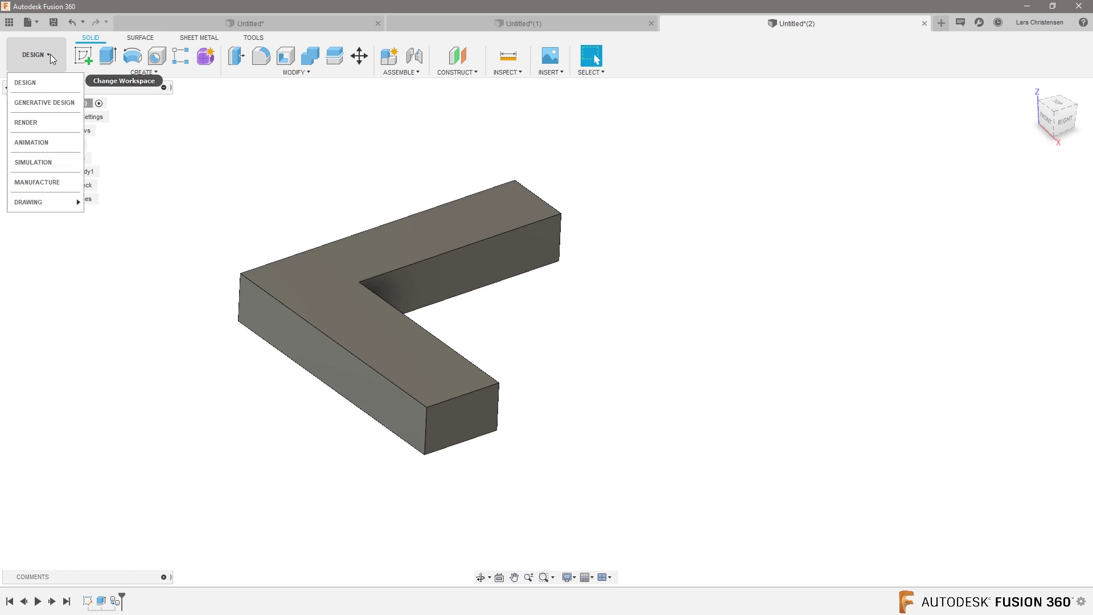
- In Manufacture, delete the 2D Contour1 operation, then undo the deletion
{"action": "left_click", "coordinate": [37, 182]}
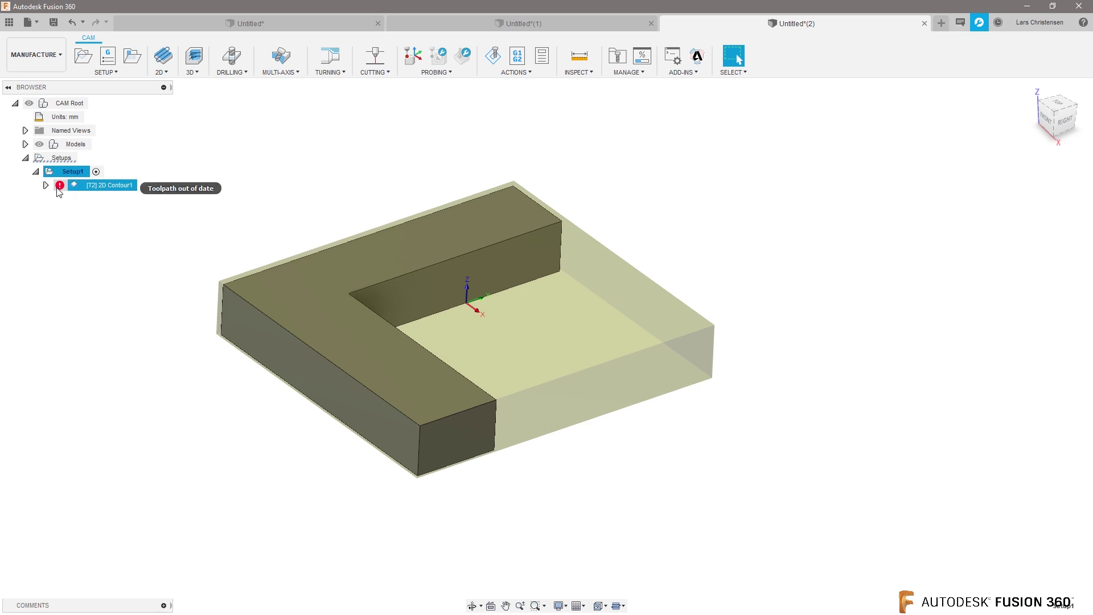
{"action": "left_click", "coordinate": [114, 185]}
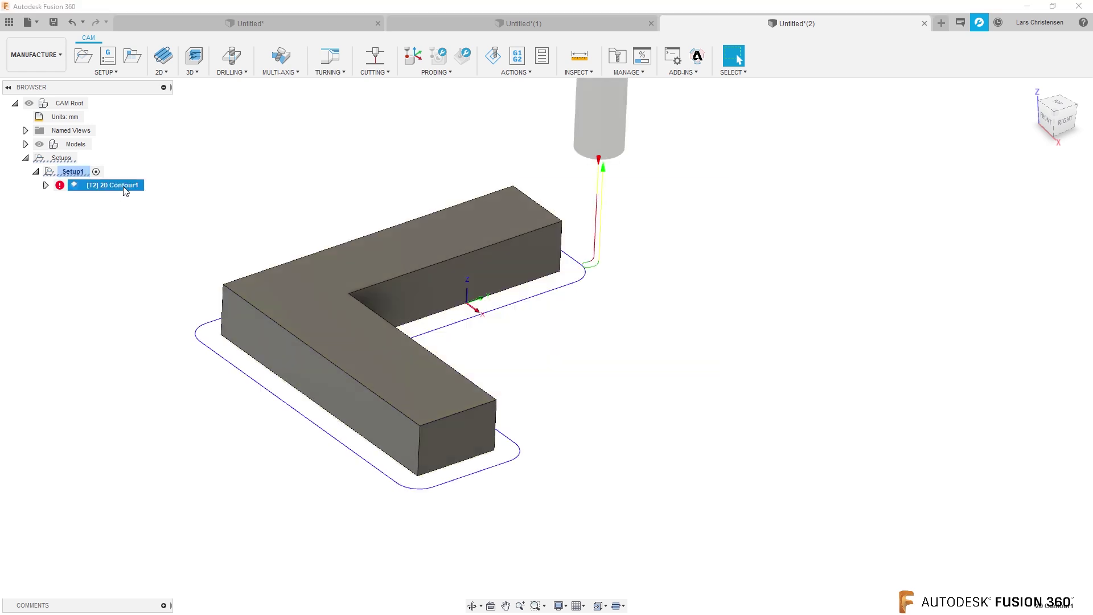
{"action": "key", "text": "Delete"}
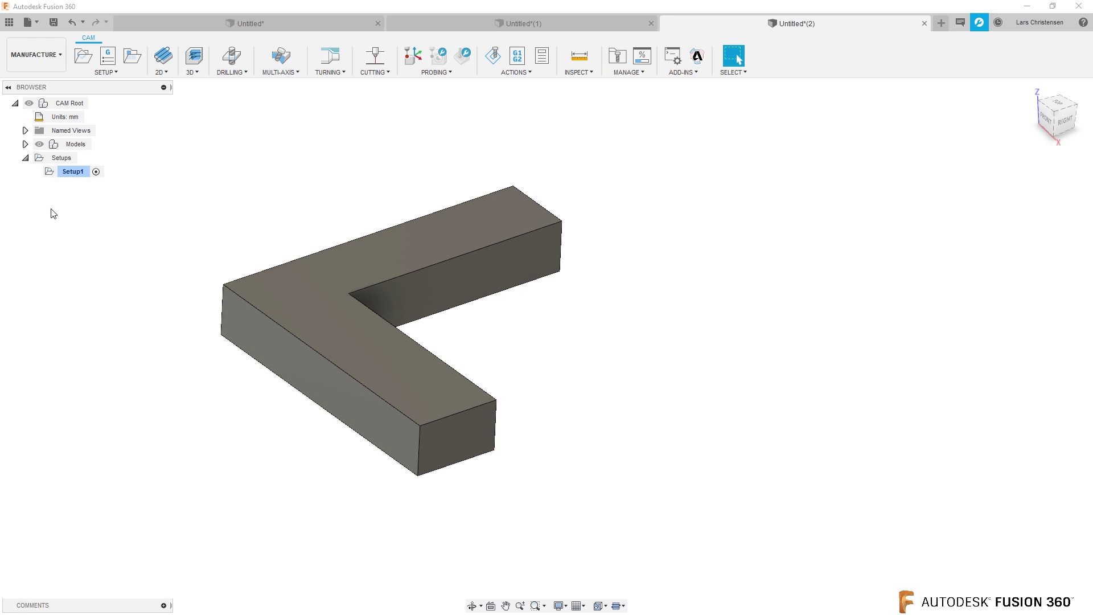
{"action": "left_click", "coordinate": [72, 172]}
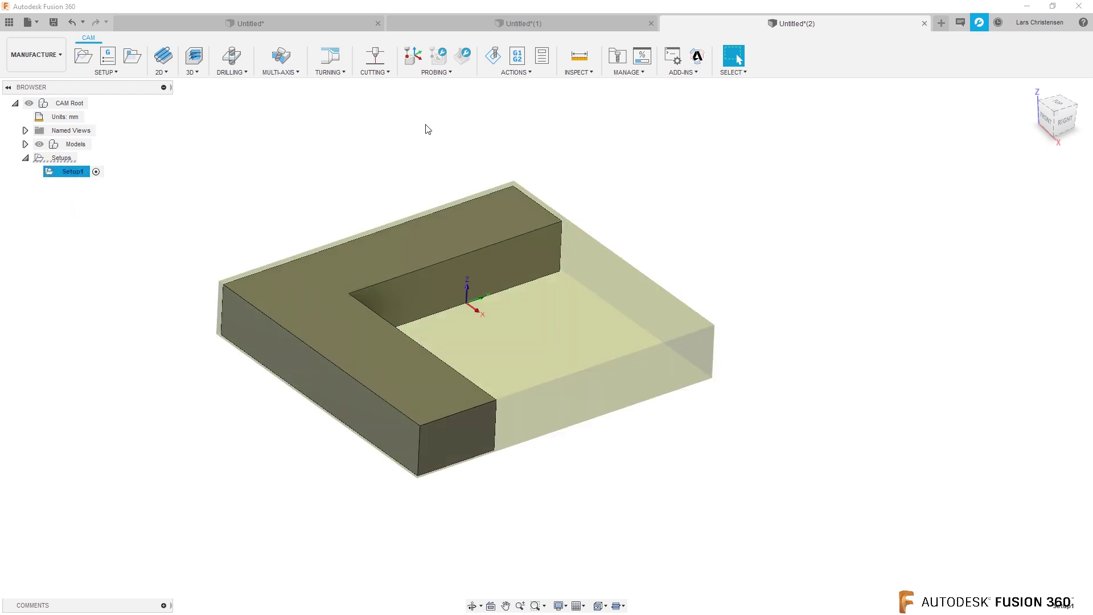
{"action": "key", "text": "ctrl+z"}
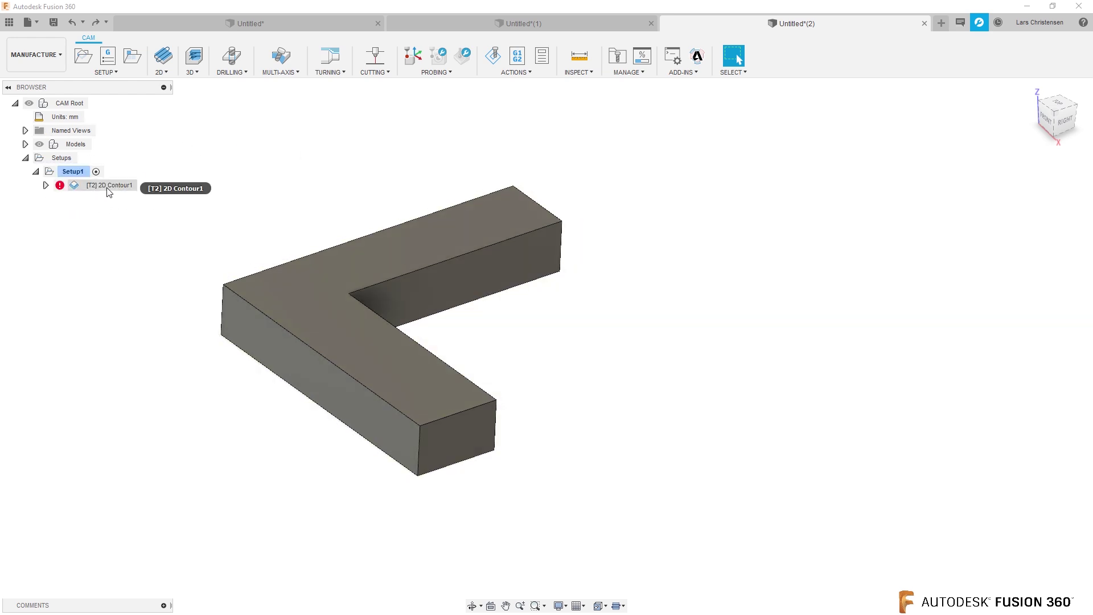
- Regenerate the out-of-date 2D Contour1 toolpath
{"action": "right_click", "coordinate": [110, 186]}
{"action": "left_click", "coordinate": [142, 251]}
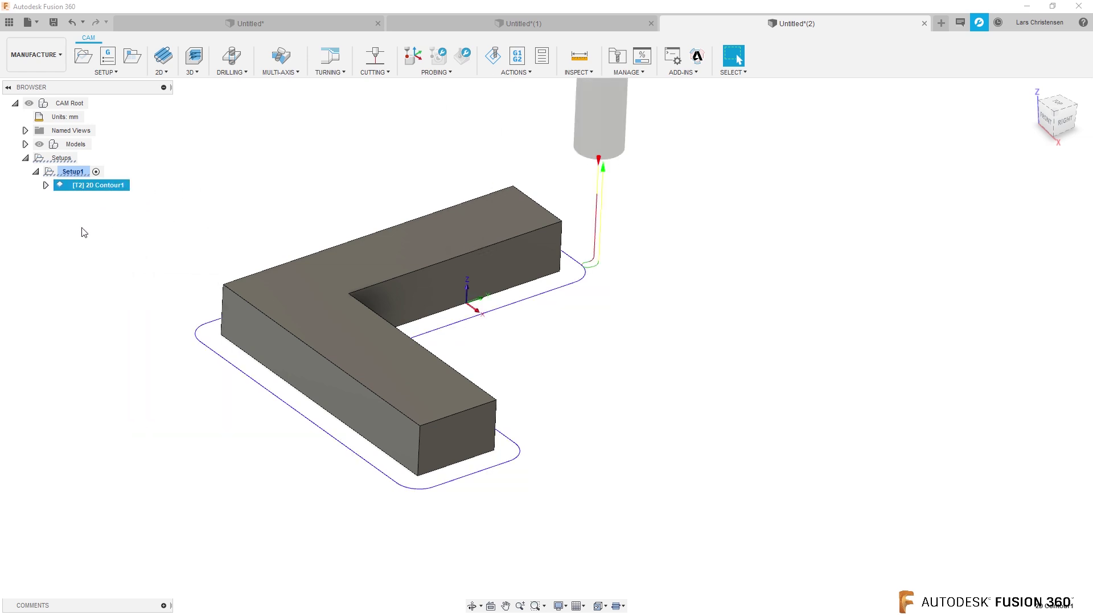
{"action": "right_click", "coordinate": [108, 190]}
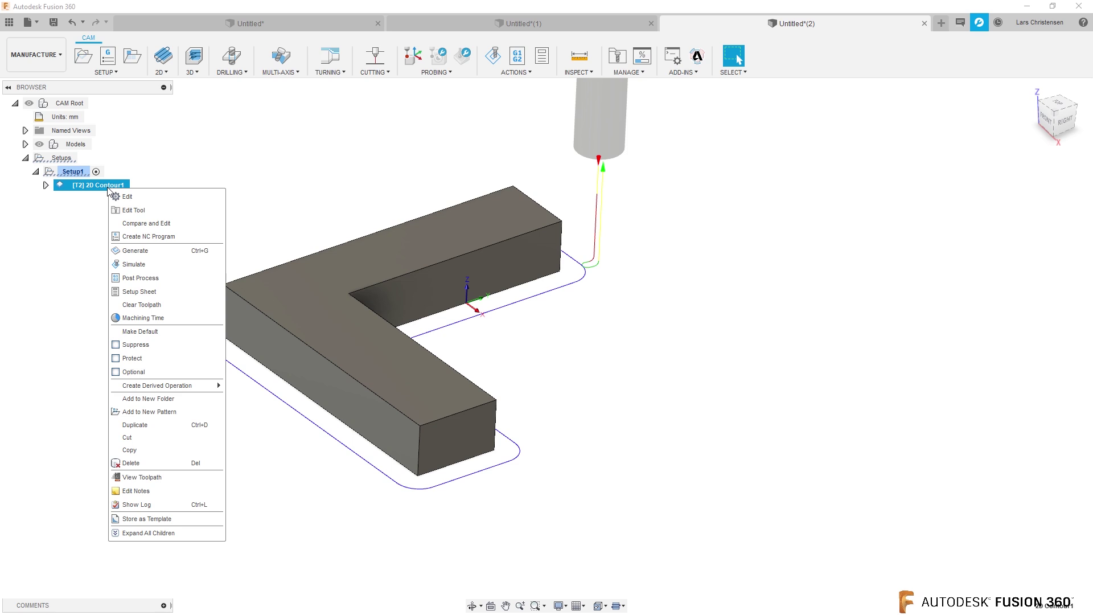
- Apply Protect to the 2D Contour1 operation
{"action": "left_click", "coordinate": [117, 359]}
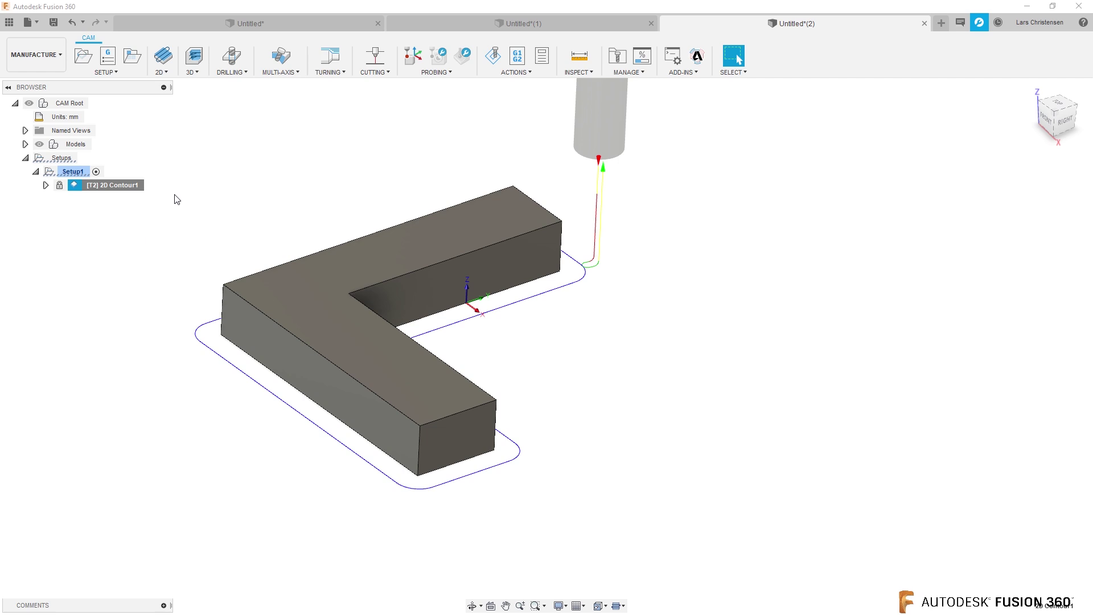
- Edit Setup1 so its stock mode is From solid, using the Stock body
{"action": "right_click", "coordinate": [68, 172]}
{"action": "left_click", "coordinate": [87, 182]}
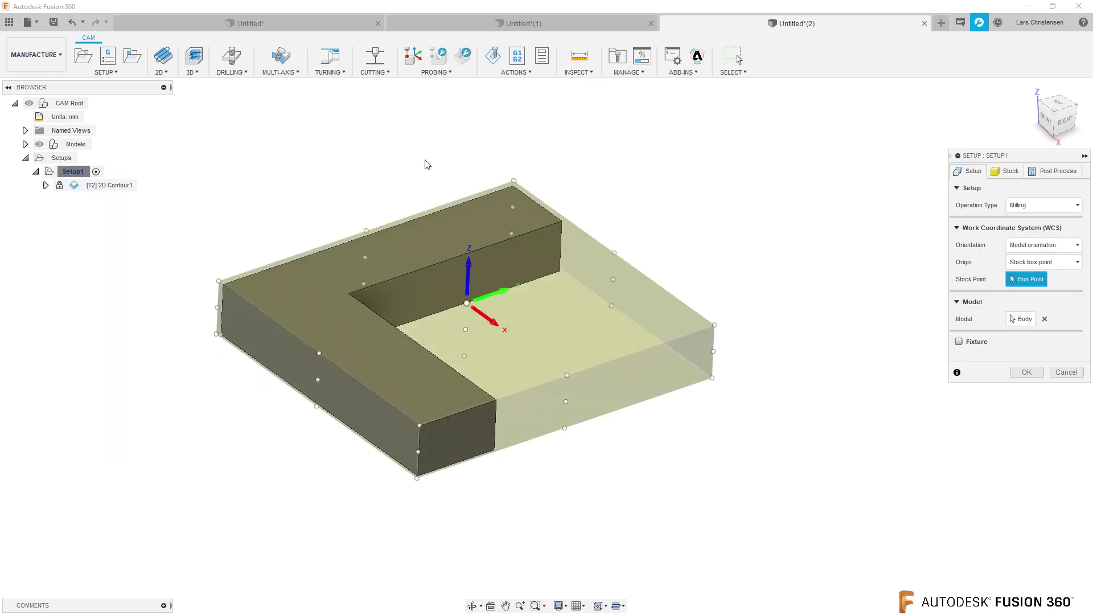
{"action": "left_click", "coordinate": [1000, 172]}
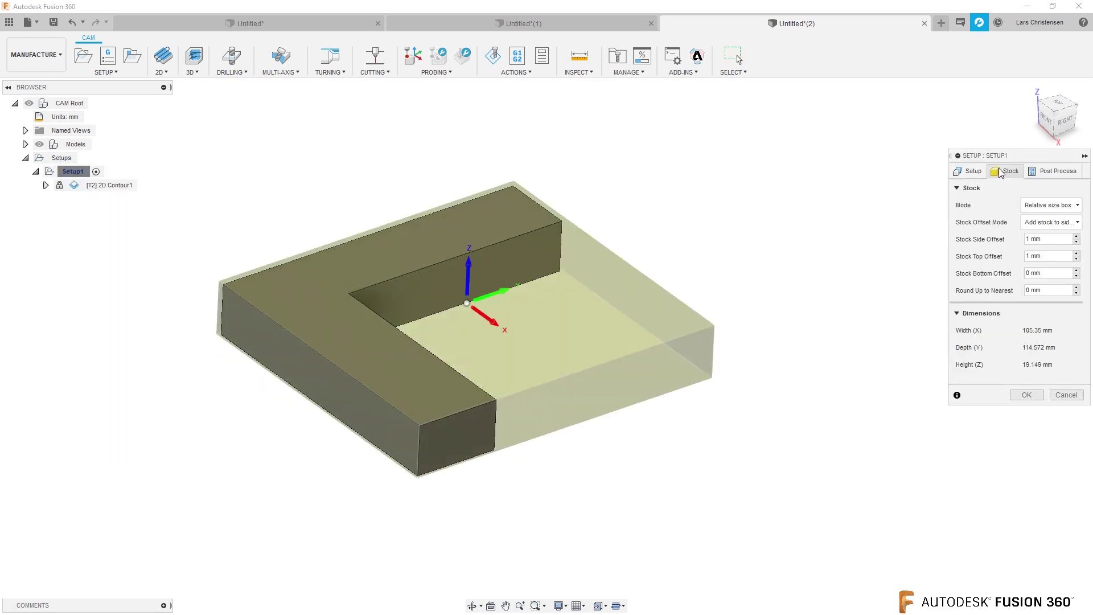
{"action": "left_click", "coordinate": [1070, 207]}
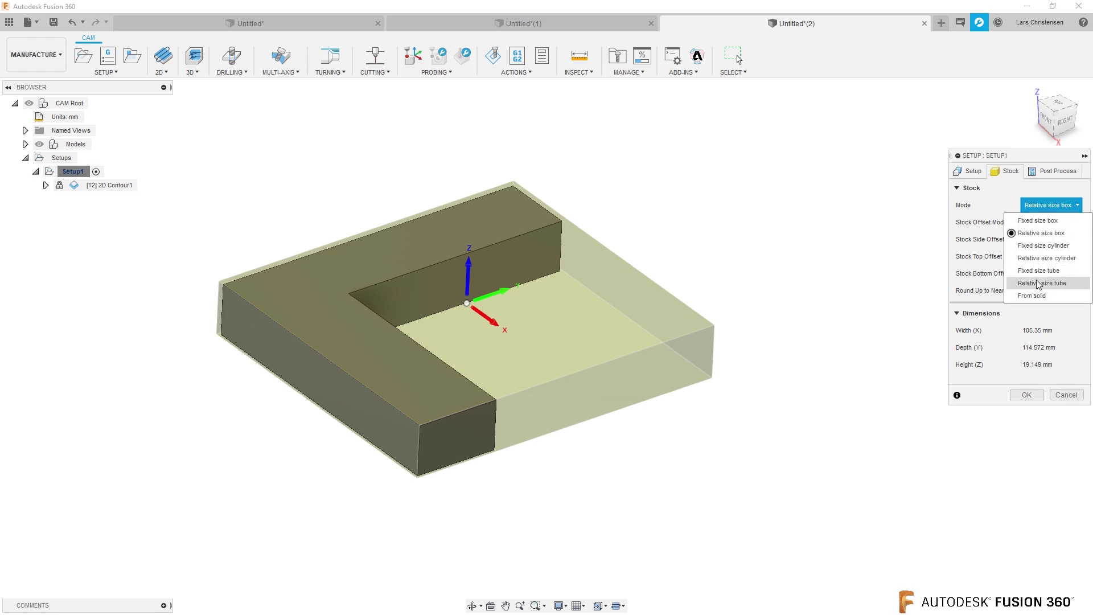
{"action": "left_click", "coordinate": [1040, 297]}
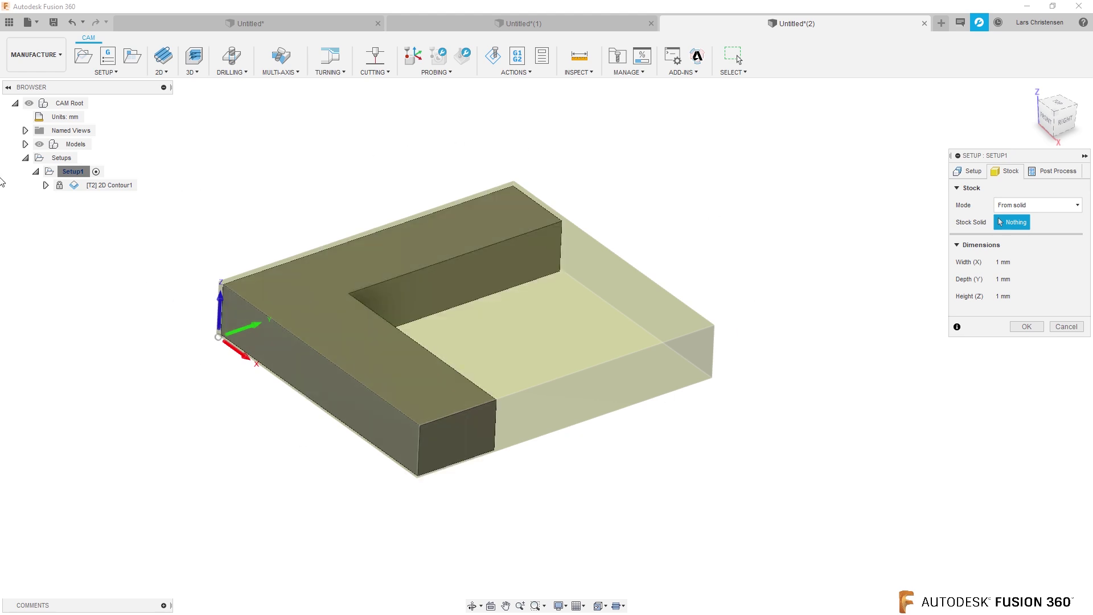
{"action": "left_click", "coordinate": [25, 144]}
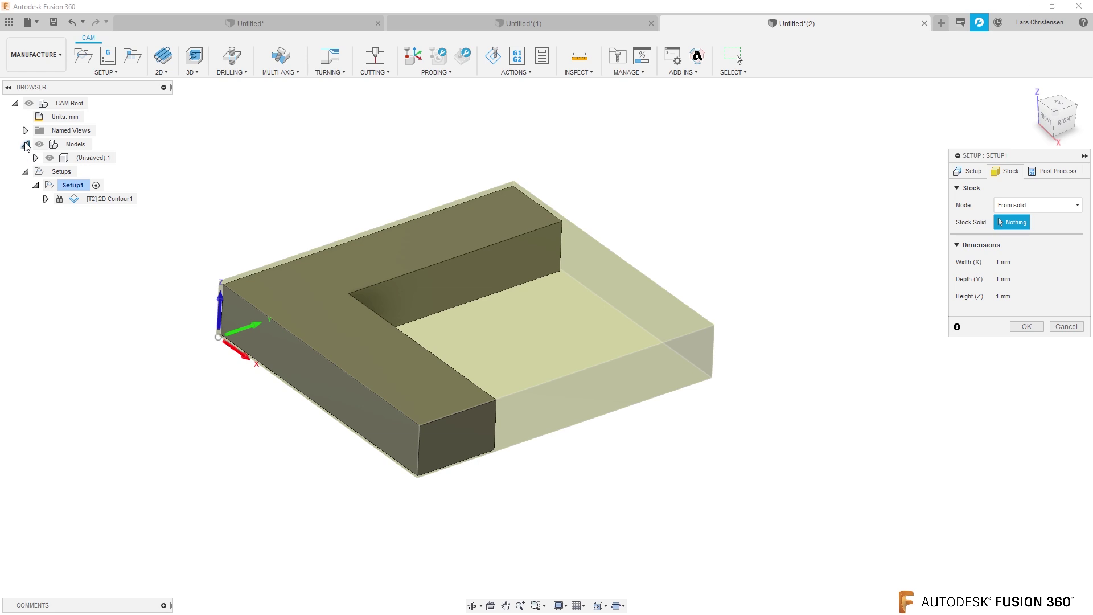
{"action": "left_click", "coordinate": [36, 158]}
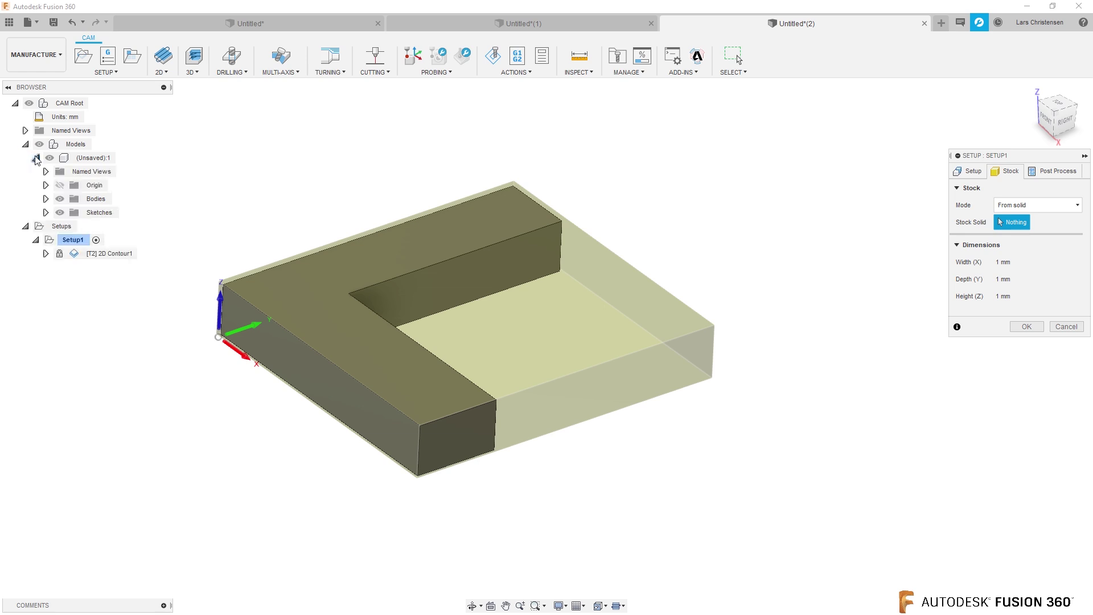
{"action": "left_click", "coordinate": [45, 199]}
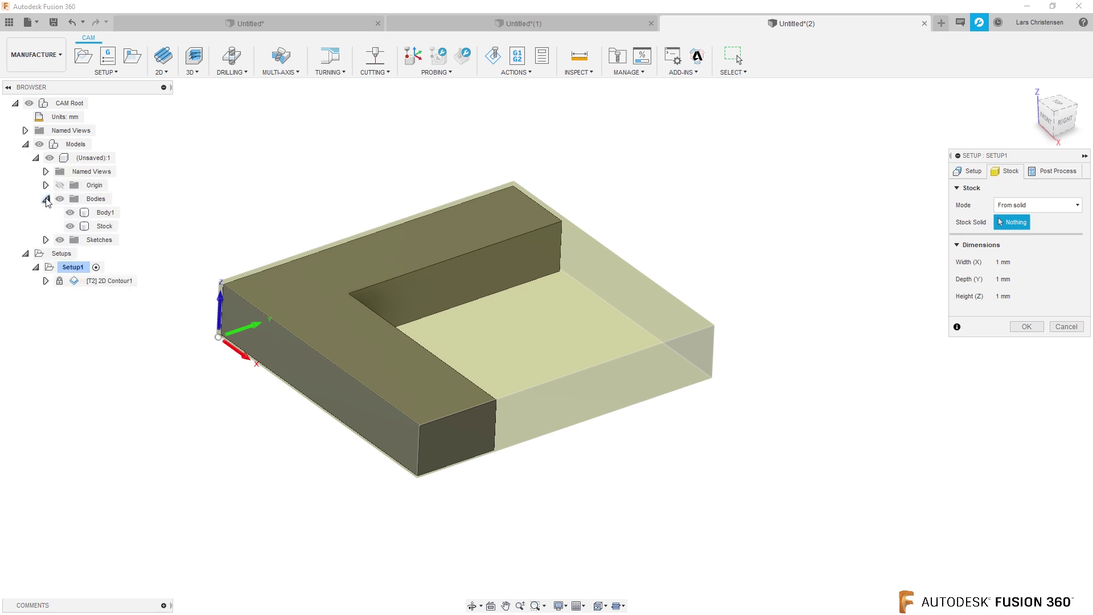
{"action": "left_click", "coordinate": [107, 227]}
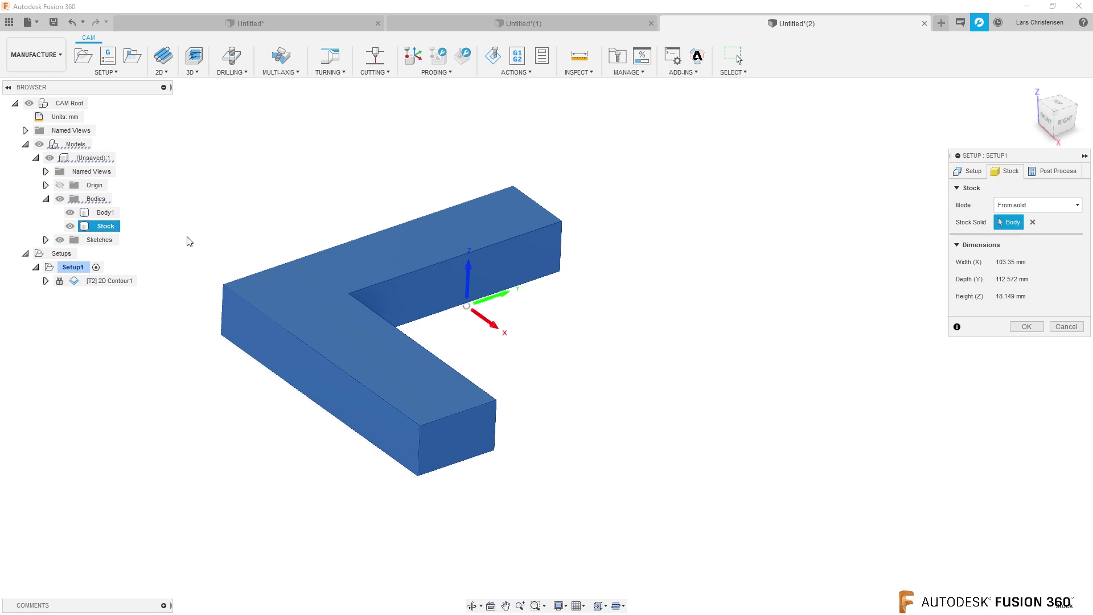
{"action": "left_click", "coordinate": [1026, 326]}
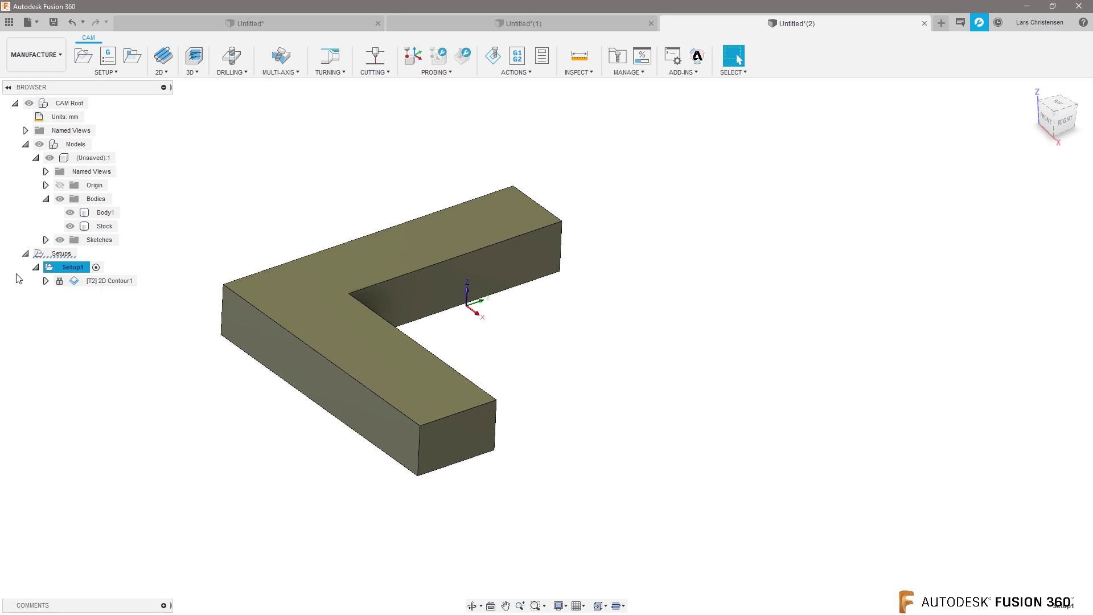
- Play the 2D Contour1 simulation on the Stock body, then close it
{"action": "left_click", "coordinate": [493, 56]}
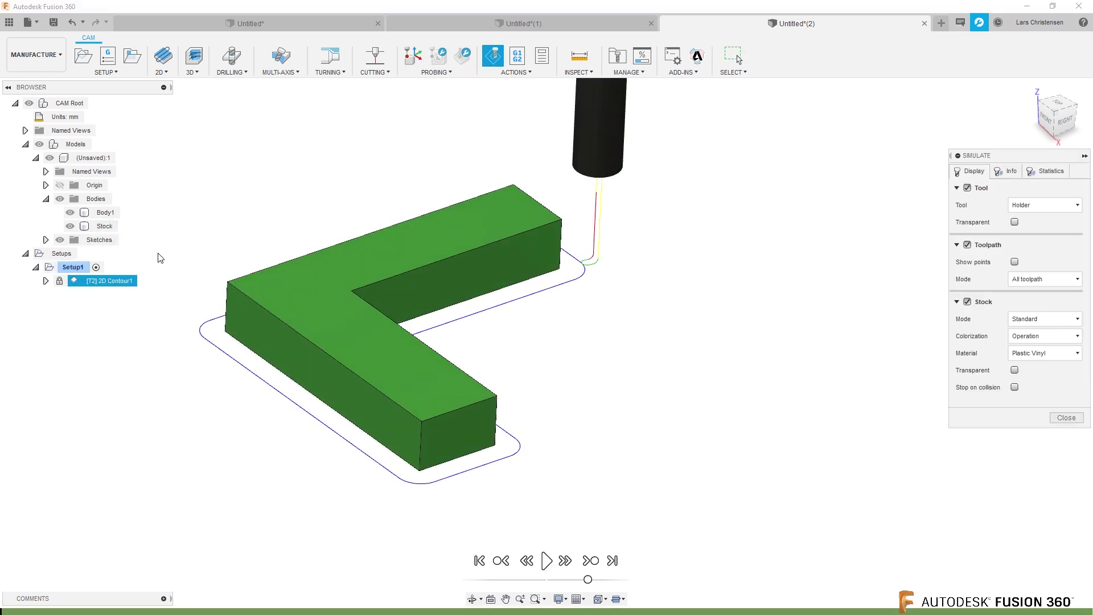
{"action": "left_click", "coordinate": [545, 560]}
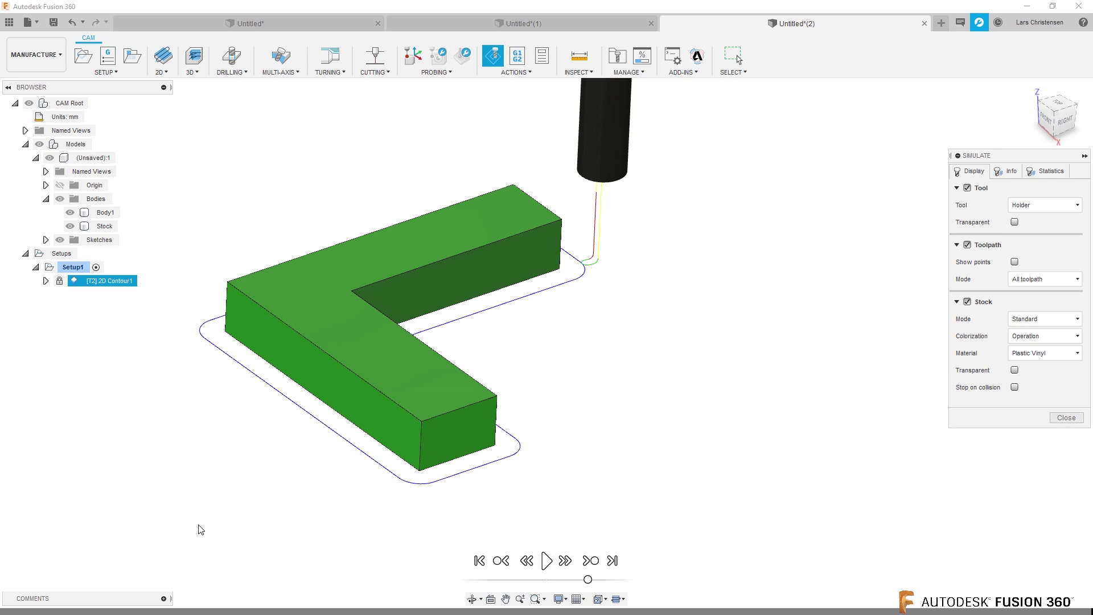
{"action": "left_click", "coordinate": [1066, 417]}
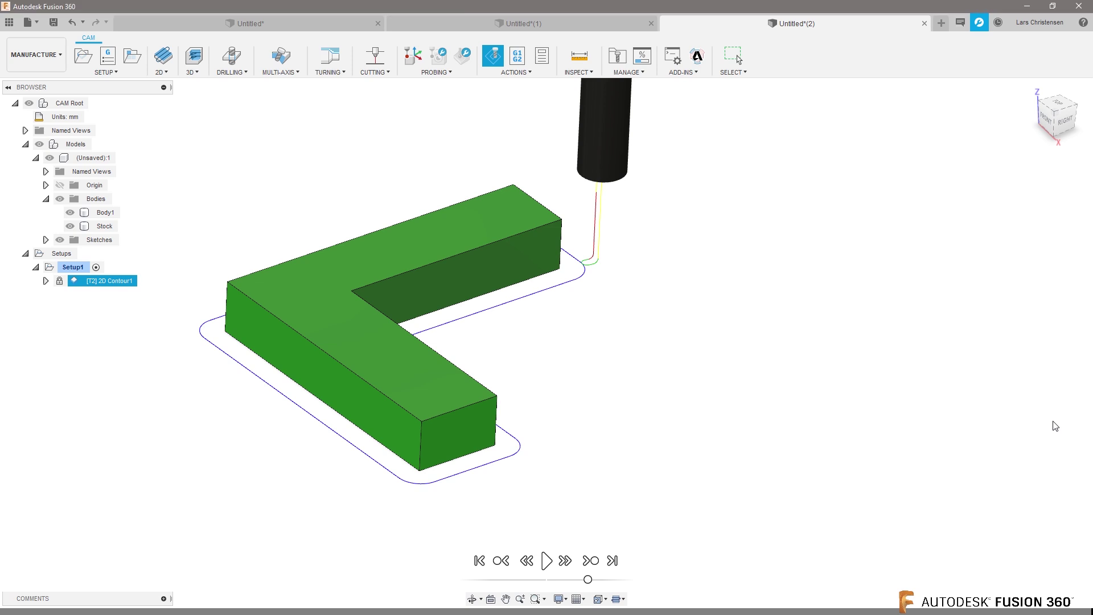
{"action": "left_click", "coordinate": [29, 68]}
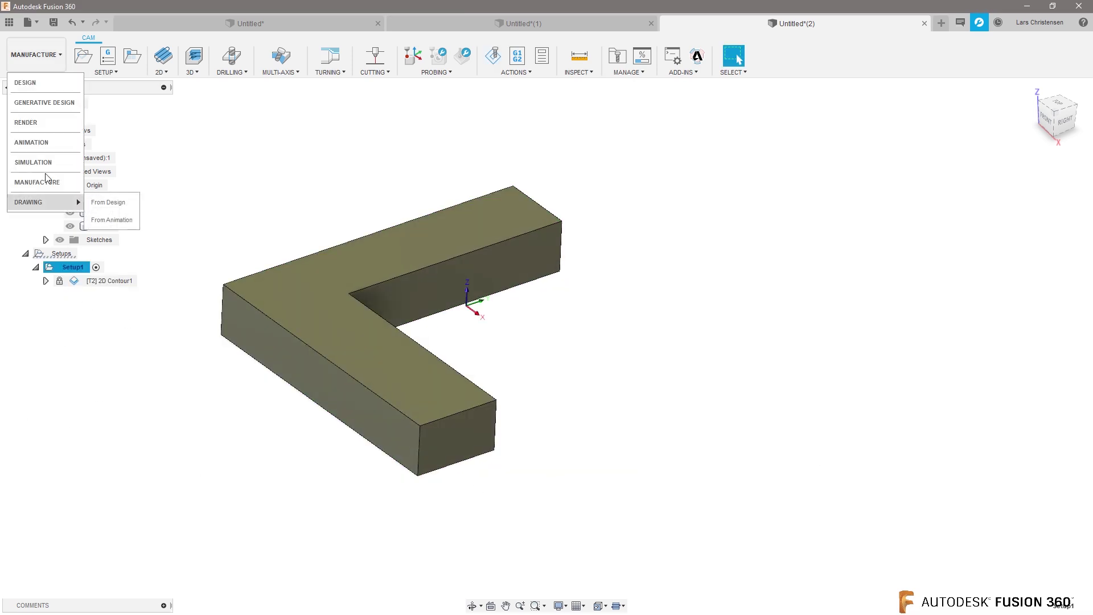
- Return to the Design workspace and hide Body1 so only the Stock body shows
{"action": "left_click", "coordinate": [25, 83]}
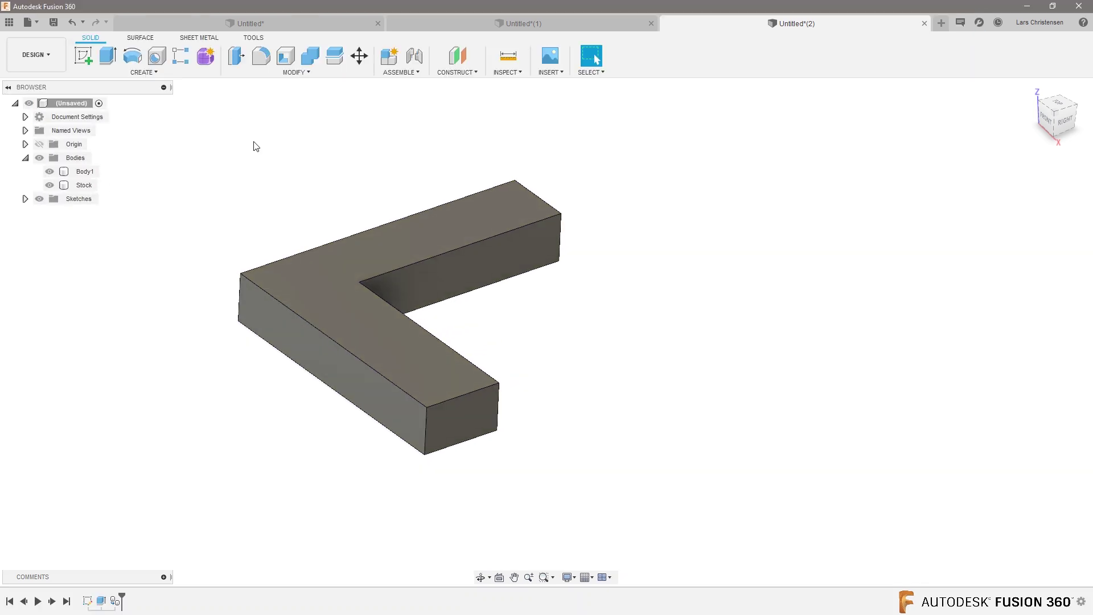
{"action": "left_click", "coordinate": [49, 171]}
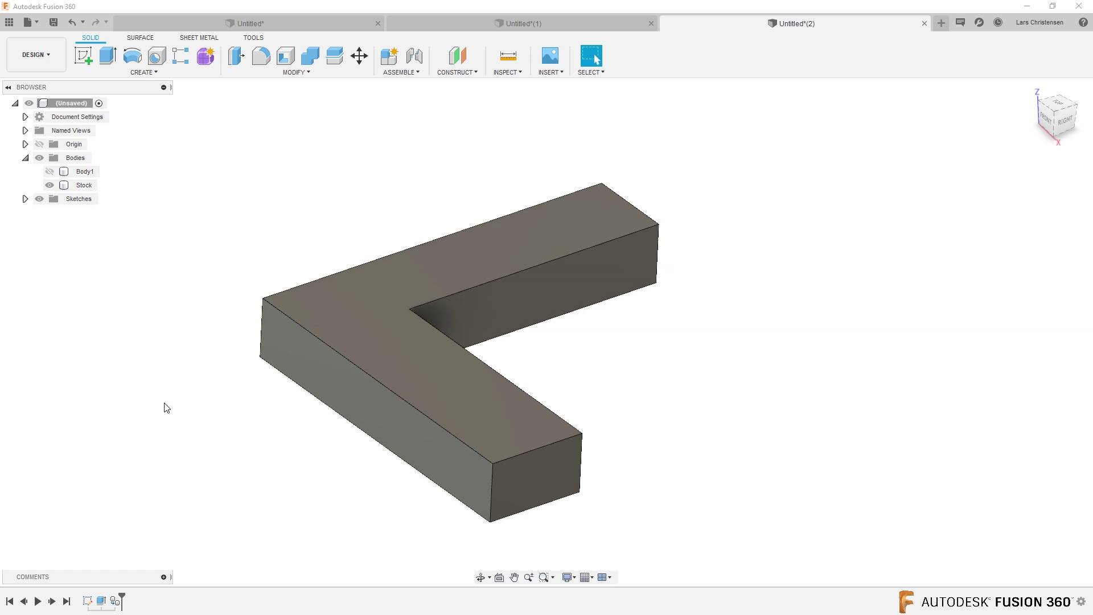
- Try a 1 mm Offset Face on the long front side face alone, then cancel it
{"action": "key", "text": "q"}
{"action": "left_click", "coordinate": [329, 389]}
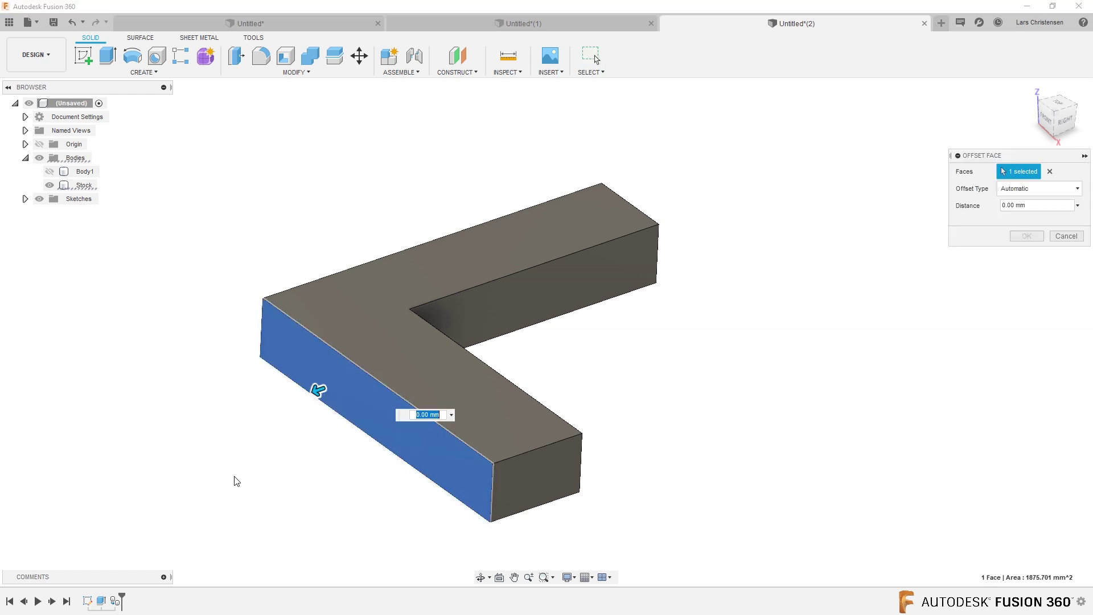
{"action": "left_click_drag", "start_coordinate": [310, 399], "coordinate": [282, 421]}
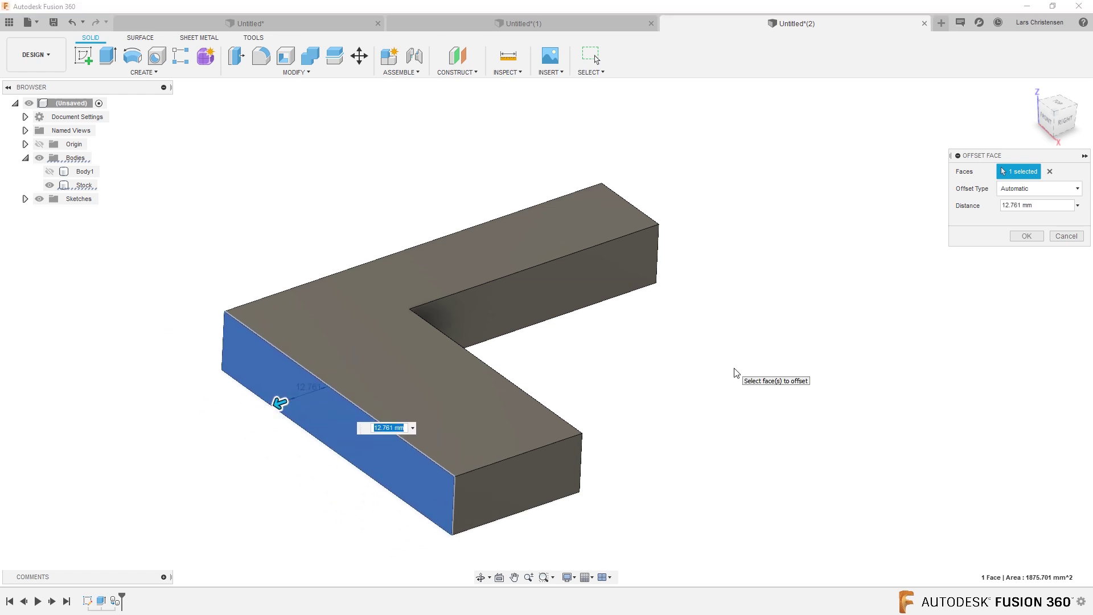
{"action": "type", "text": "1"}
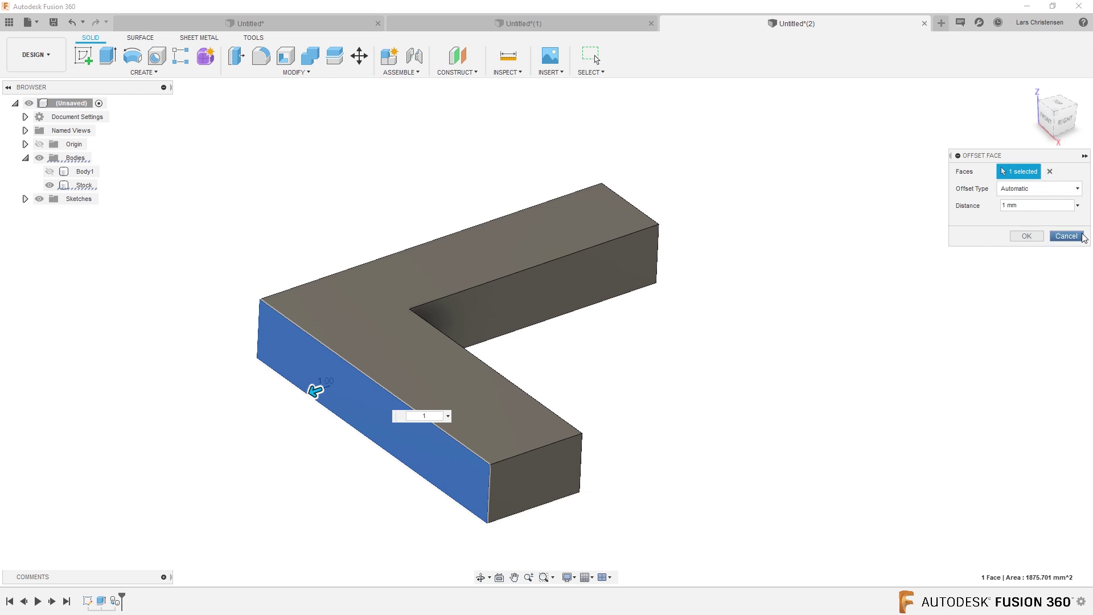
{"action": "left_click", "coordinate": [1066, 236]}
- Select the front, end and short-leg inner faces and offset them by 1 mm
{"action": "left_click", "coordinate": [365, 405]}
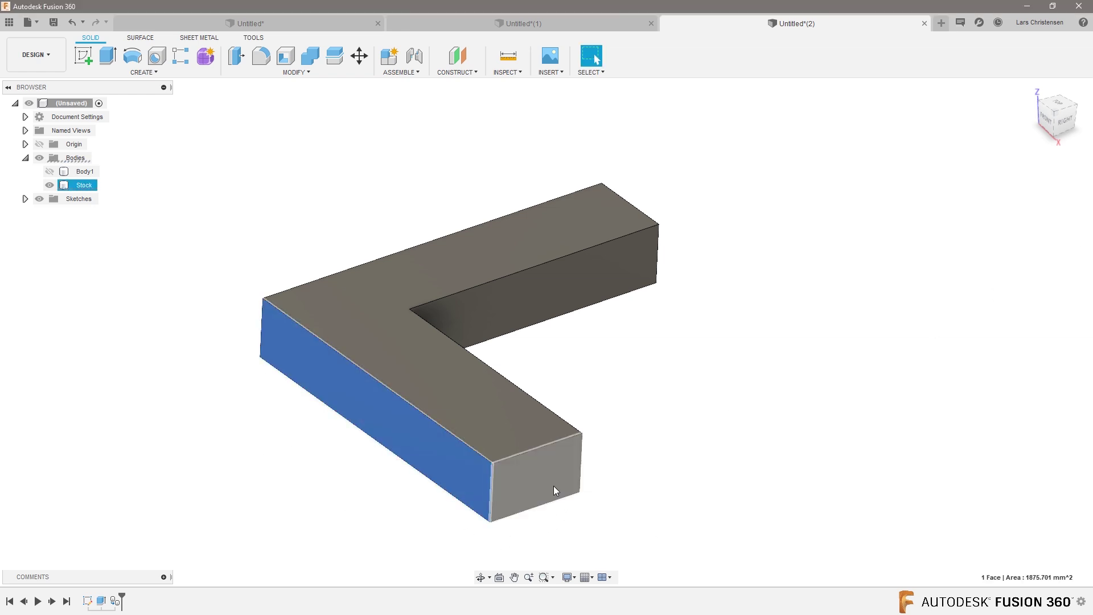
{"action": "left_click", "coordinate": [553, 486], "text": "shift"}
{"action": "middle_click_drag", "start_coordinate": [708, 488], "coordinate": [657, 489], "text": "shift"}
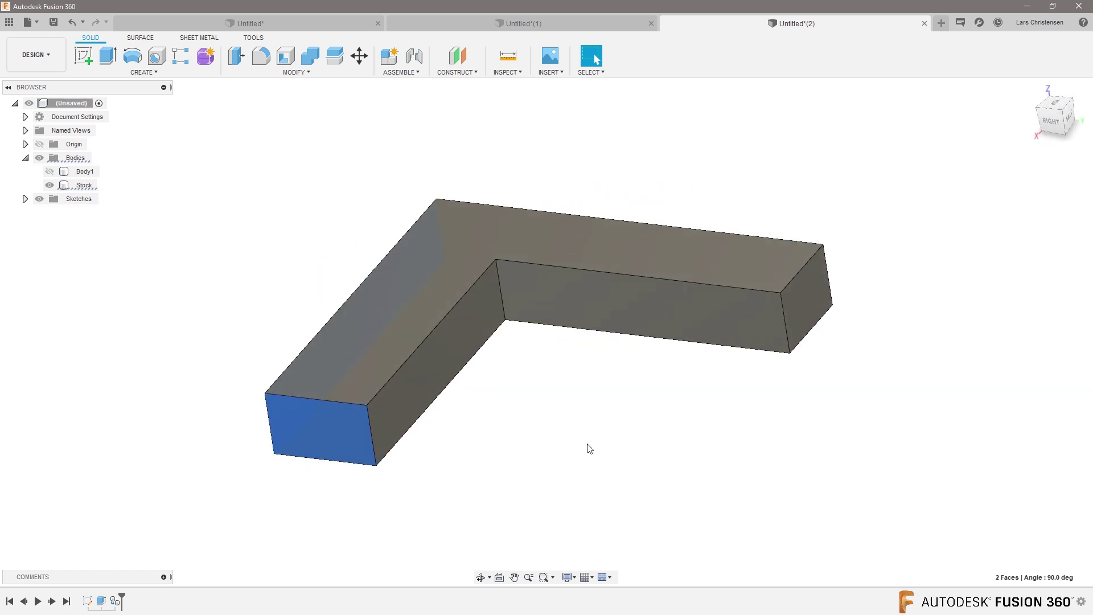
{"action": "left_click", "coordinate": [448, 358], "text": "shift"}
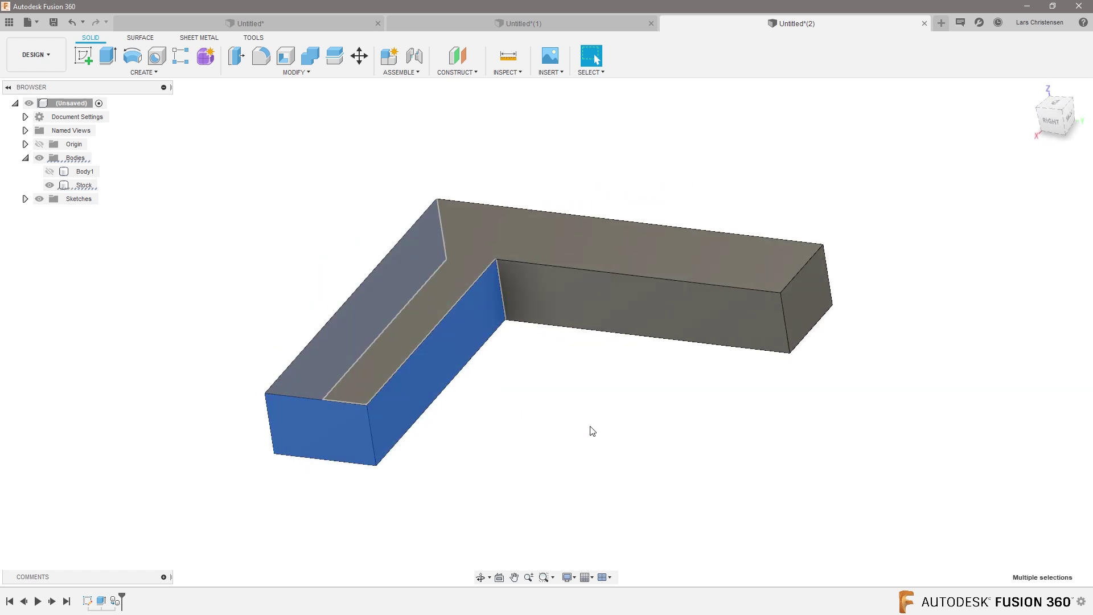
{"action": "key", "text": "q"}
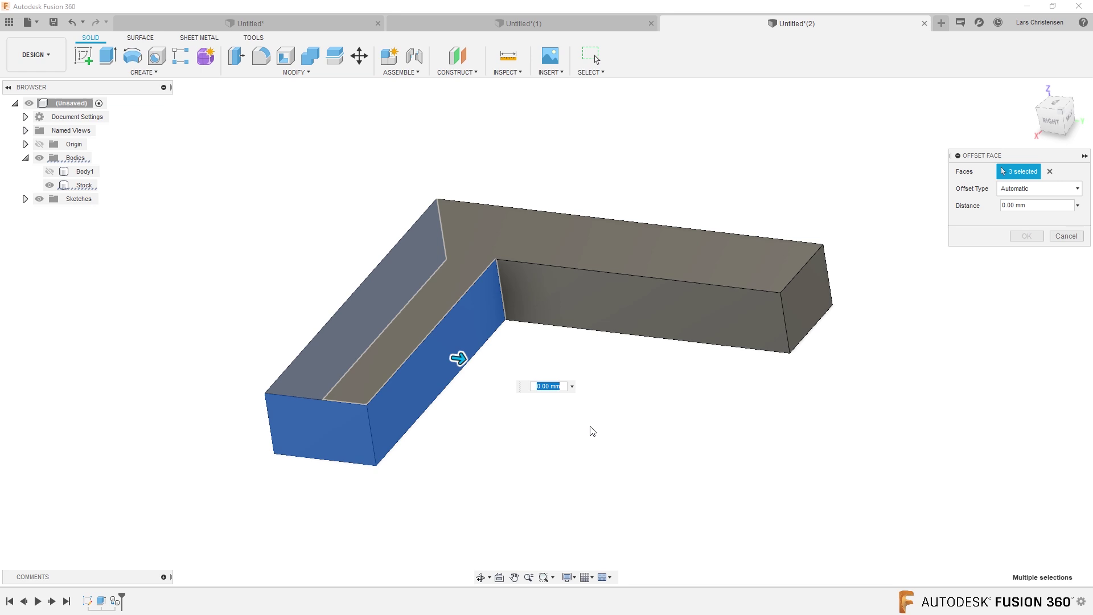
{"action": "type", "text": "1"}
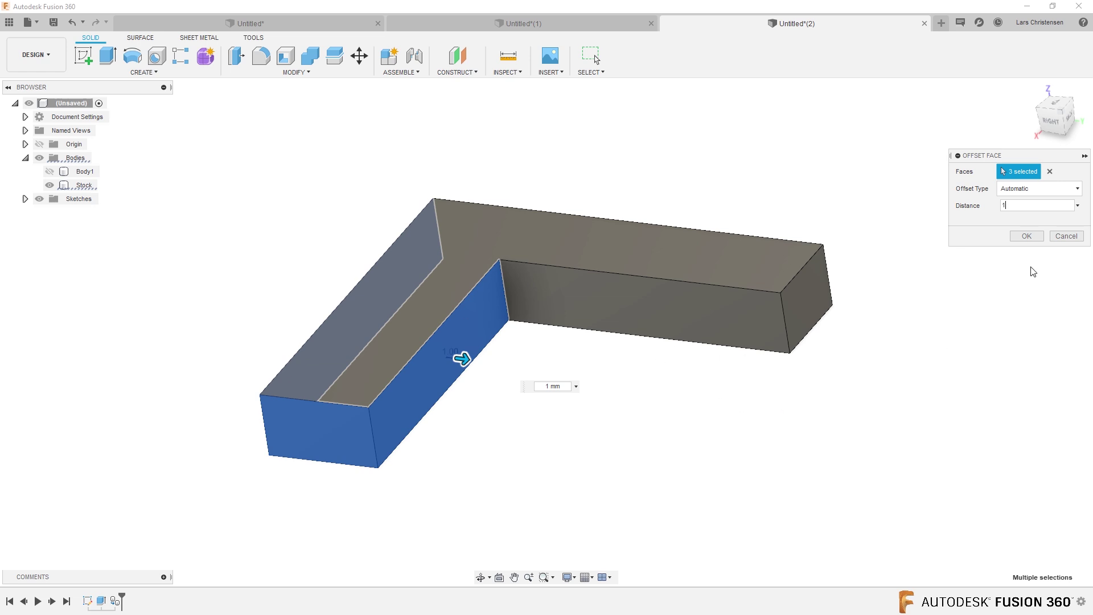
- Confirm the 1 mm face offset and inspect the enlarged Stock body
{"action": "left_click", "coordinate": [1026, 236]}
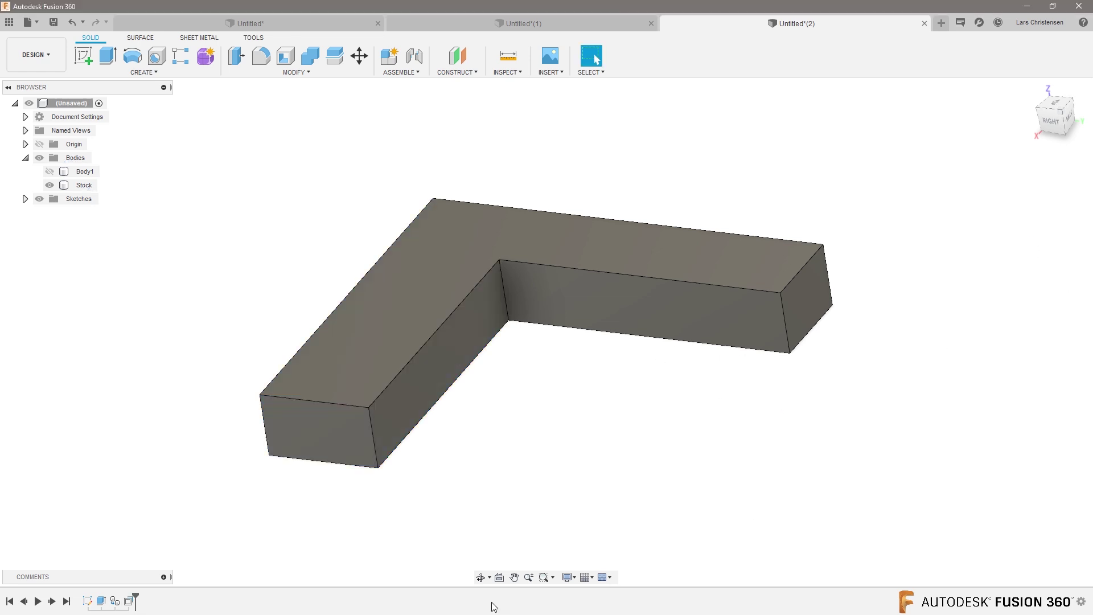
{"action": "left_click", "coordinate": [319, 398]}
{"action": "middle_click_drag", "start_coordinate": [318, 398], "coordinate": [367, 439], "text": "shift"}
{"action": "key", "text": "Escape"}
{"action": "left_click", "coordinate": [368, 440]}
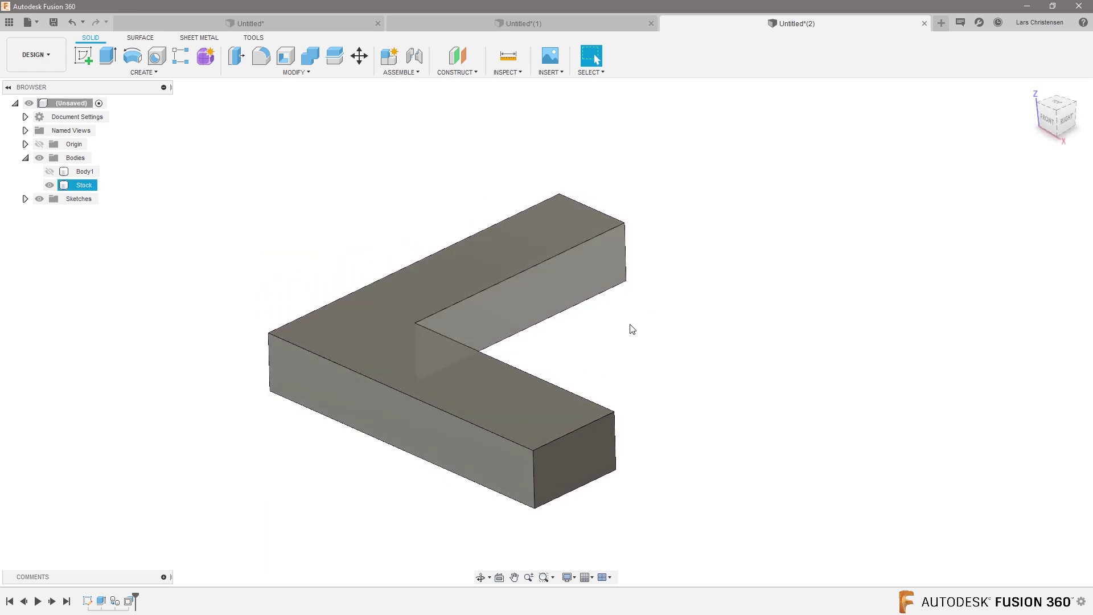
{"action": "key", "text": "Escape"}
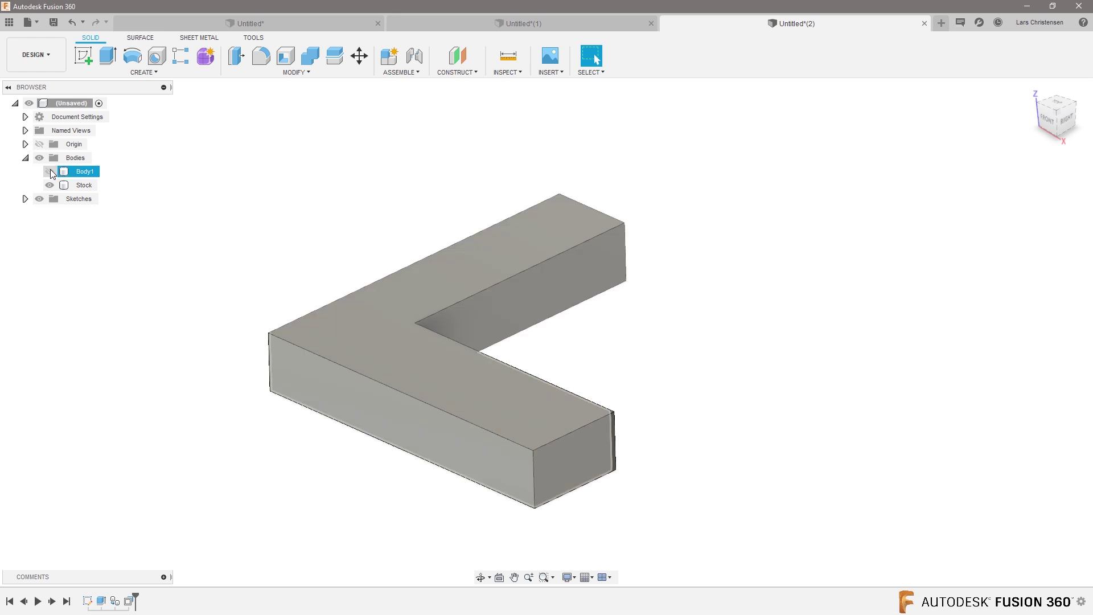
- Show Body1 again, compare its outline with Stock, and return to the isometric home view
{"action": "left_click", "coordinate": [50, 172]}
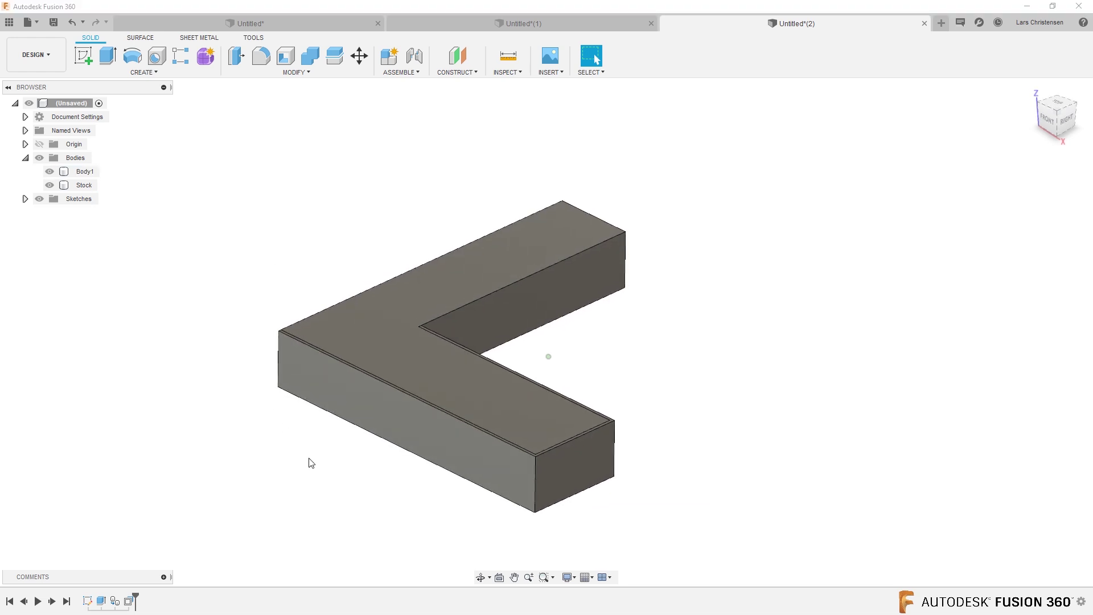
{"action": "middle_click_drag", "start_coordinate": [307, 458], "coordinate": [239, 497], "text": "shift"}
{"action": "scroll", "coordinate": [146, 501], "scroll_direction": "up", "scroll_amount": 3}
{"action": "left_click", "coordinate": [185, 410]}
{"action": "left_click", "coordinate": [184, 411]}
{"action": "left_click", "coordinate": [401, 362]}
{"action": "left_click", "coordinate": [283, 354]}
{"action": "key", "text": "F6"}
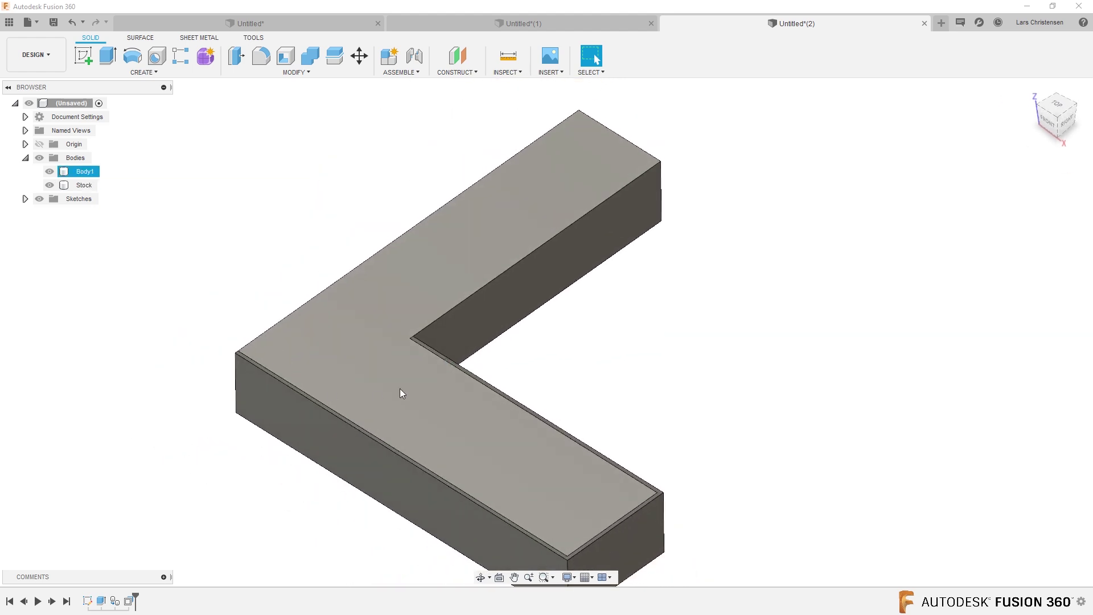
- Switch to the Manufacture workspace and open the 2D Contour1 toolpath simulation
{"action": "left_click", "coordinate": [36, 55]}
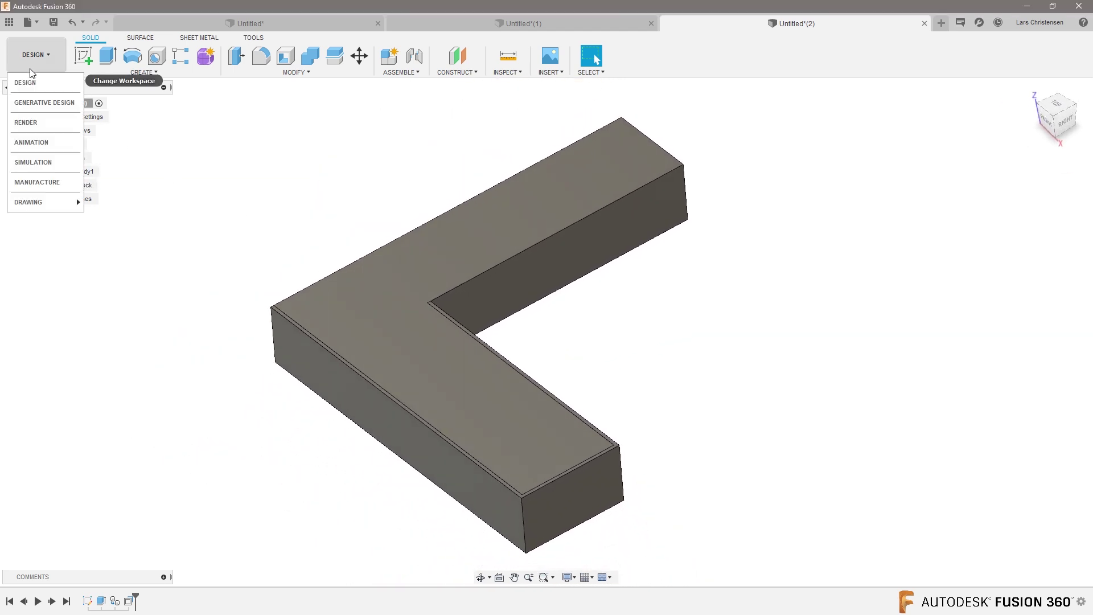
{"action": "left_click", "coordinate": [52, 189]}
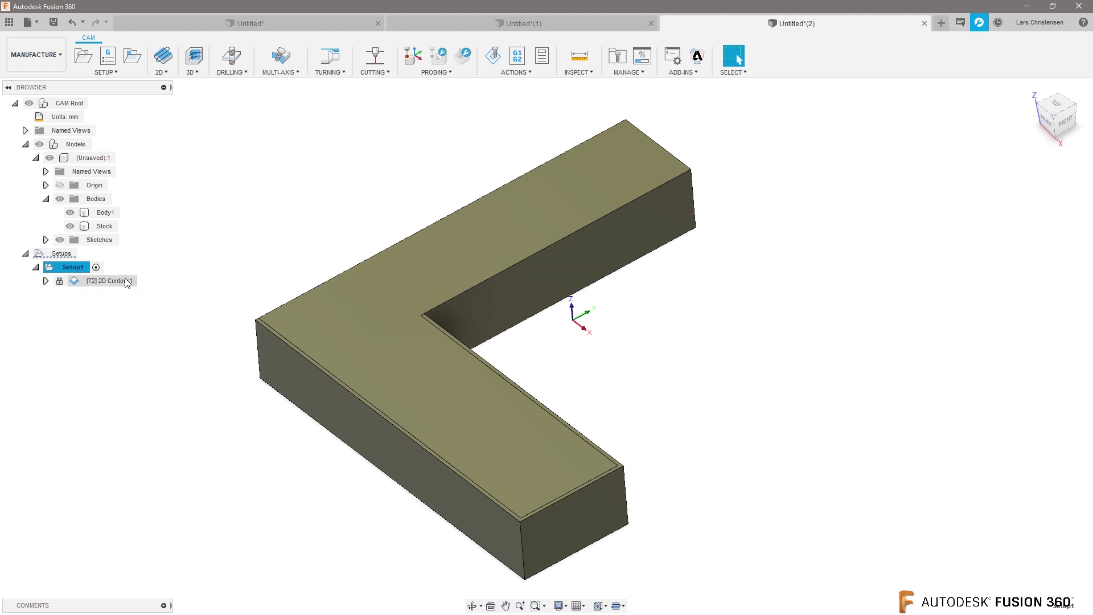
{"action": "left_click", "coordinate": [493, 55]}
{"action": "middle_click_drag", "start_coordinate": [367, 134], "coordinate": [600, 532], "text": "shift"}
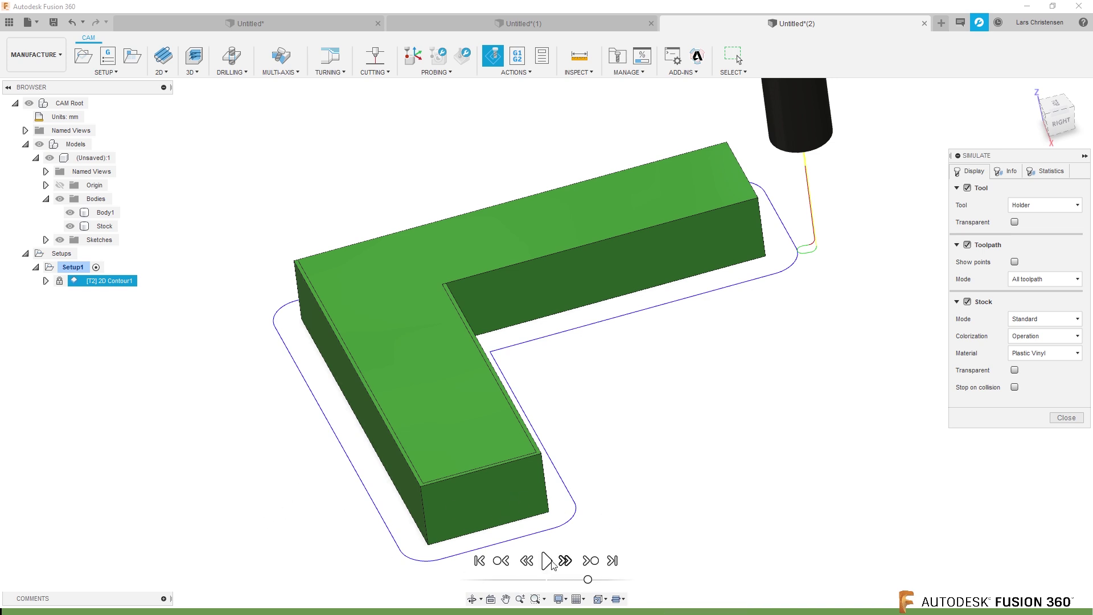
- Zoom in around the tool and part edge and hide the Stock body
{"action": "middle_click_drag", "start_coordinate": [561, 564], "coordinate": [517, 537], "text": "shift"}
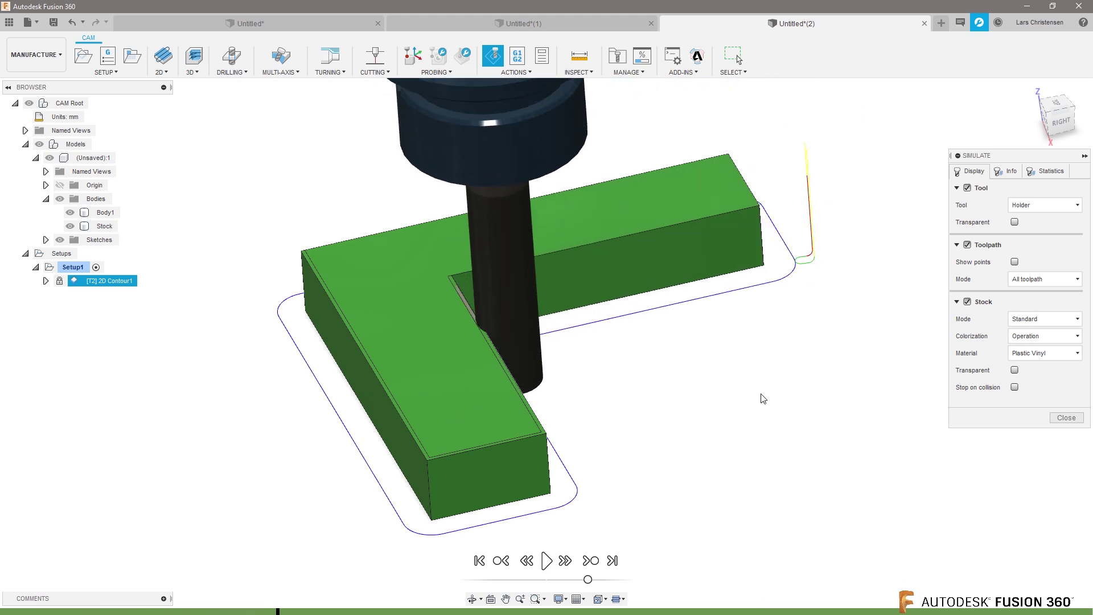
{"action": "scroll", "coordinate": [582, 367], "scroll_direction": "up", "scroll_amount": 10}
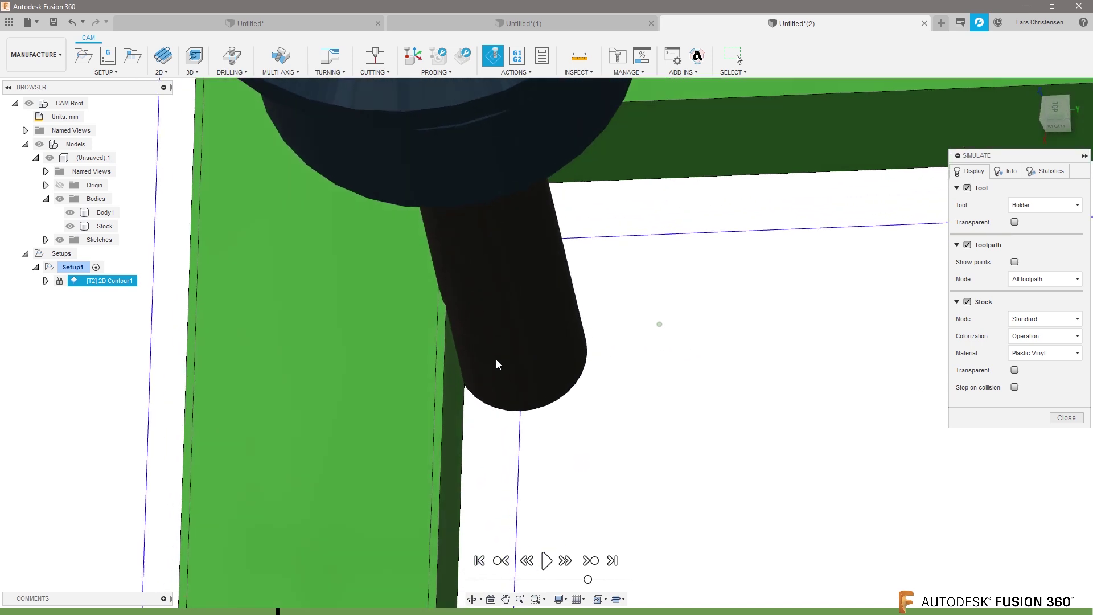
{"action": "middle_click_drag", "start_coordinate": [466, 217], "coordinate": [459, 252], "text": "shift"}
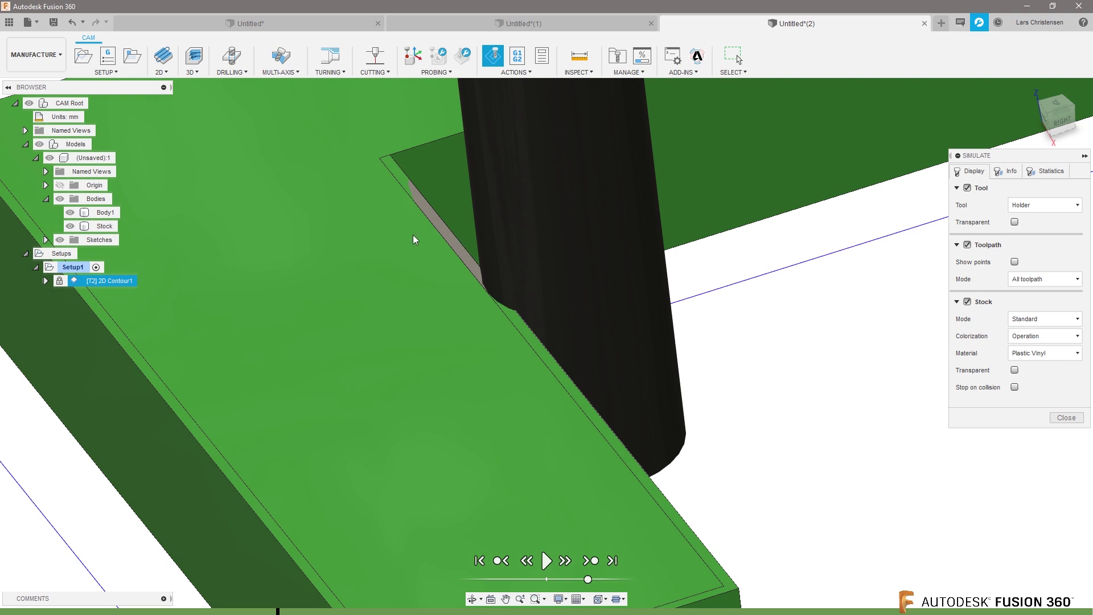
{"action": "left_click", "coordinate": [70, 226]}
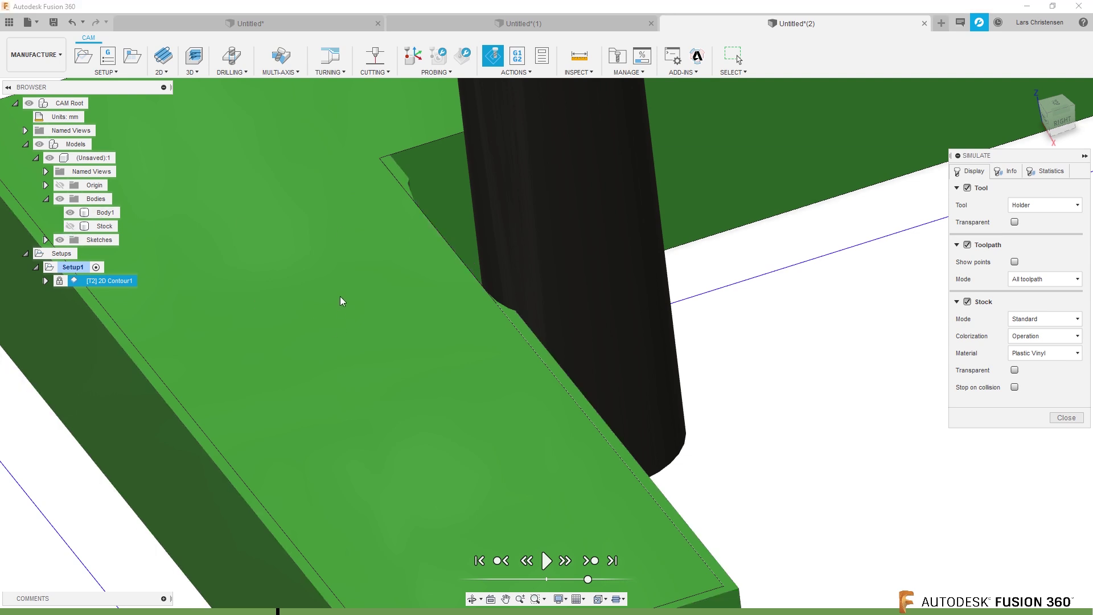
- View the part from the front and play the contour simulation briefly before pausing
{"action": "scroll", "coordinate": [343, 310], "scroll_direction": "down", "scroll_amount": 6}
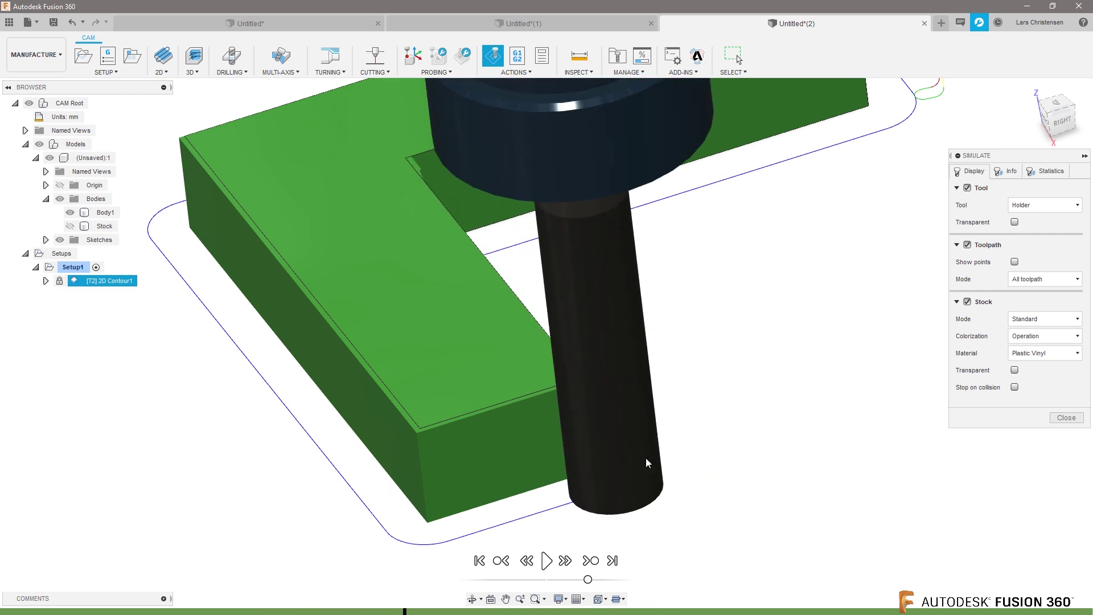
{"action": "scroll", "coordinate": [556, 464], "scroll_direction": "up", "scroll_amount": 2}
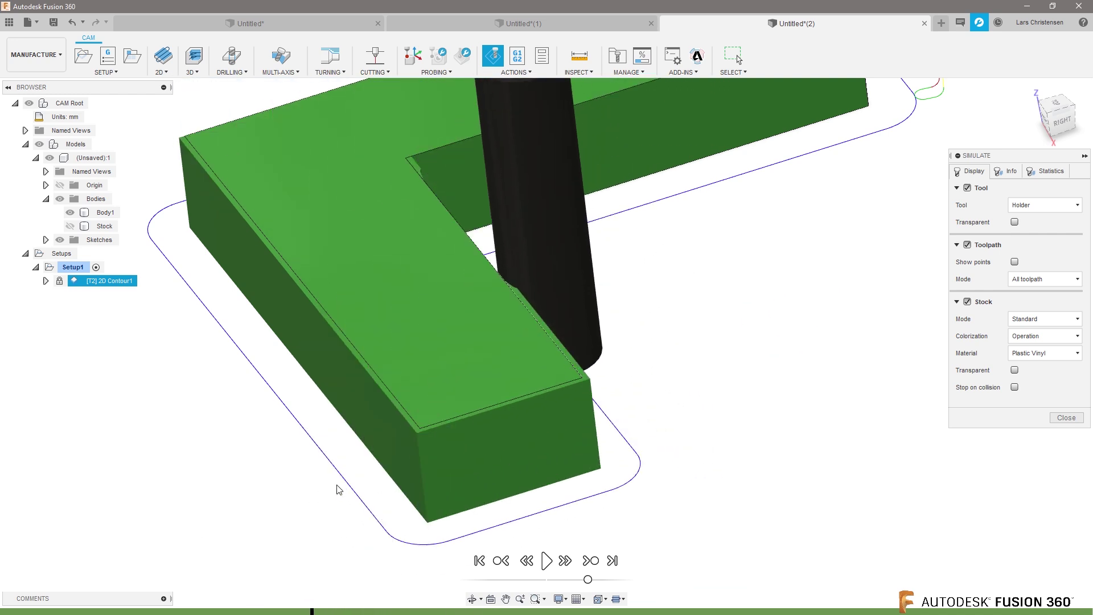
{"action": "middle_click_drag", "start_coordinate": [354, 489], "coordinate": [222, 532], "text": "shift"}
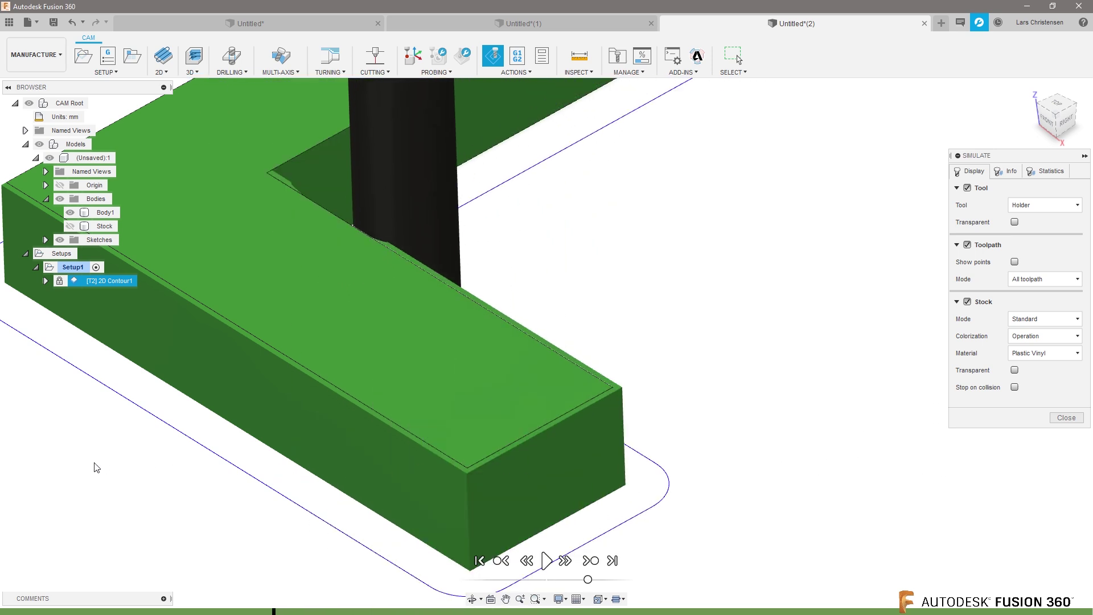
{"action": "scroll", "coordinate": [336, 403], "scroll_direction": "down", "scroll_amount": 3}
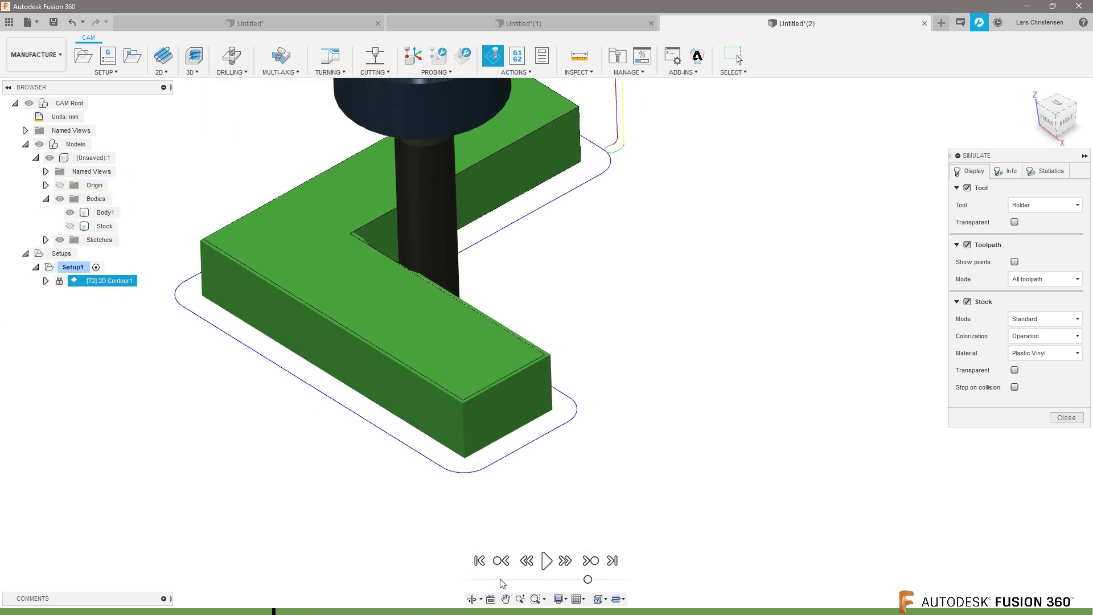
{"action": "left_click", "coordinate": [547, 560]}
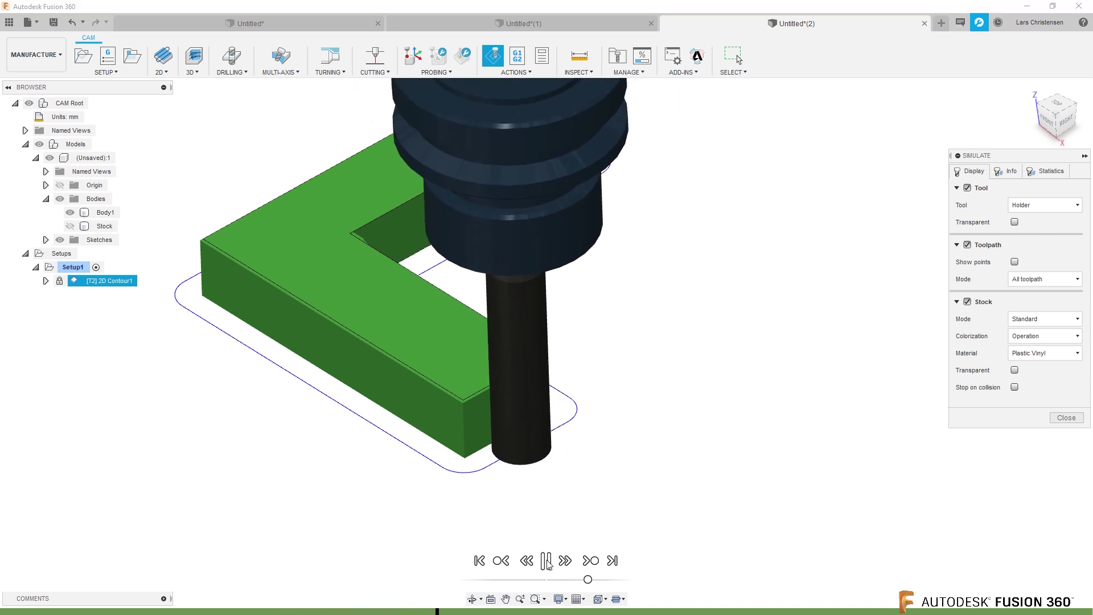
{"action": "left_click", "coordinate": [547, 560]}
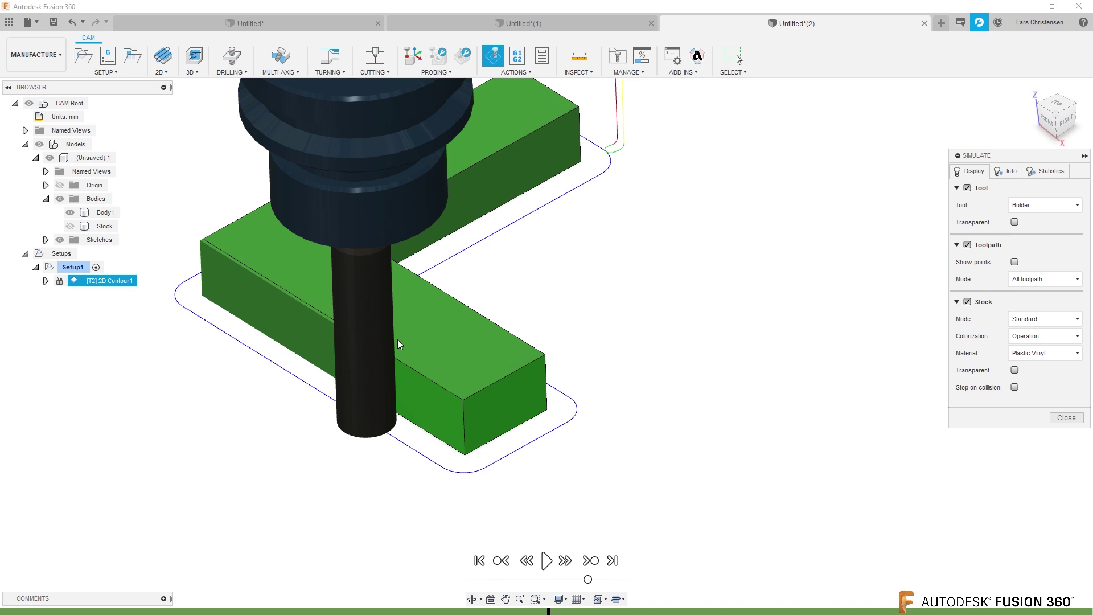
- Close the 2D Contour1 simulation from the SIMULATE panel
{"action": "left_click", "coordinate": [1066, 417]}
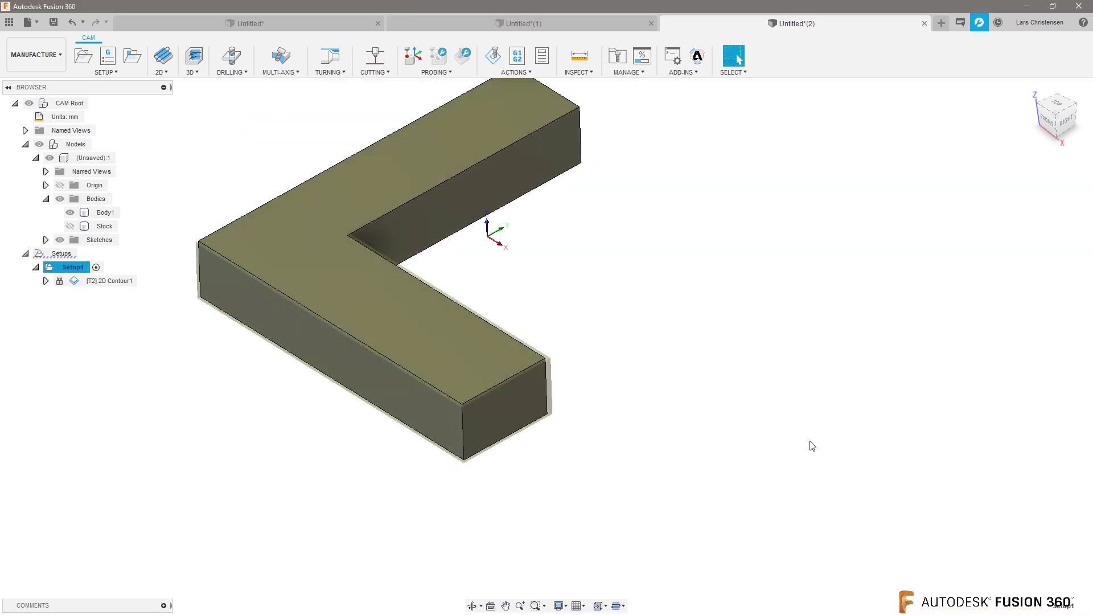